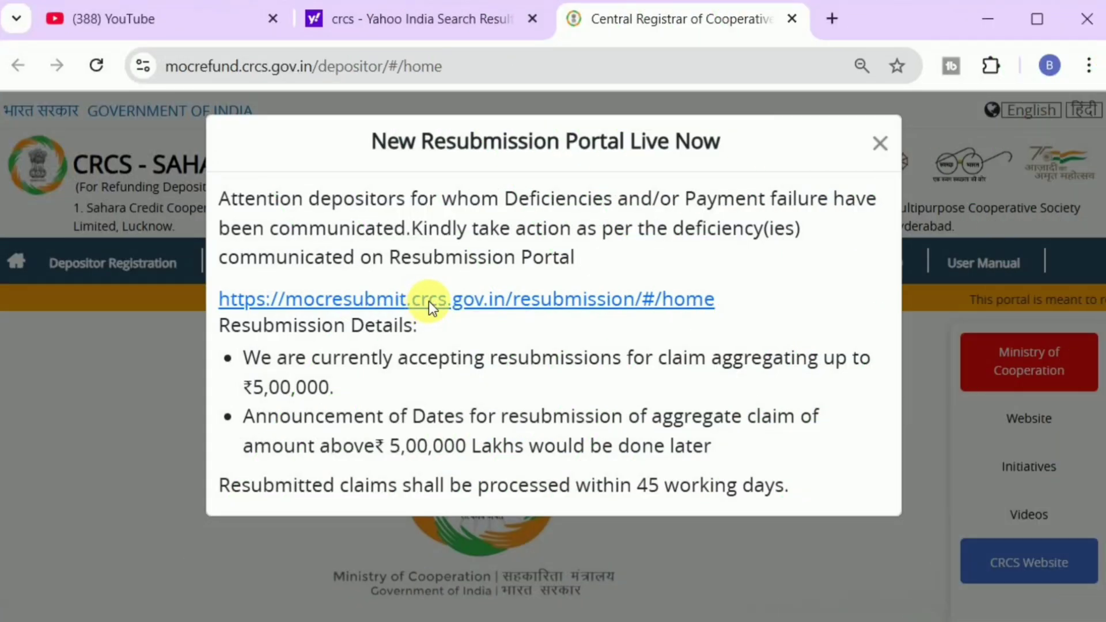
Step: Open the resubmission portal from the notice, dismiss the Welcome popup, and go to Depositor Login
{"action": "left_click", "coordinate": [433, 306]}
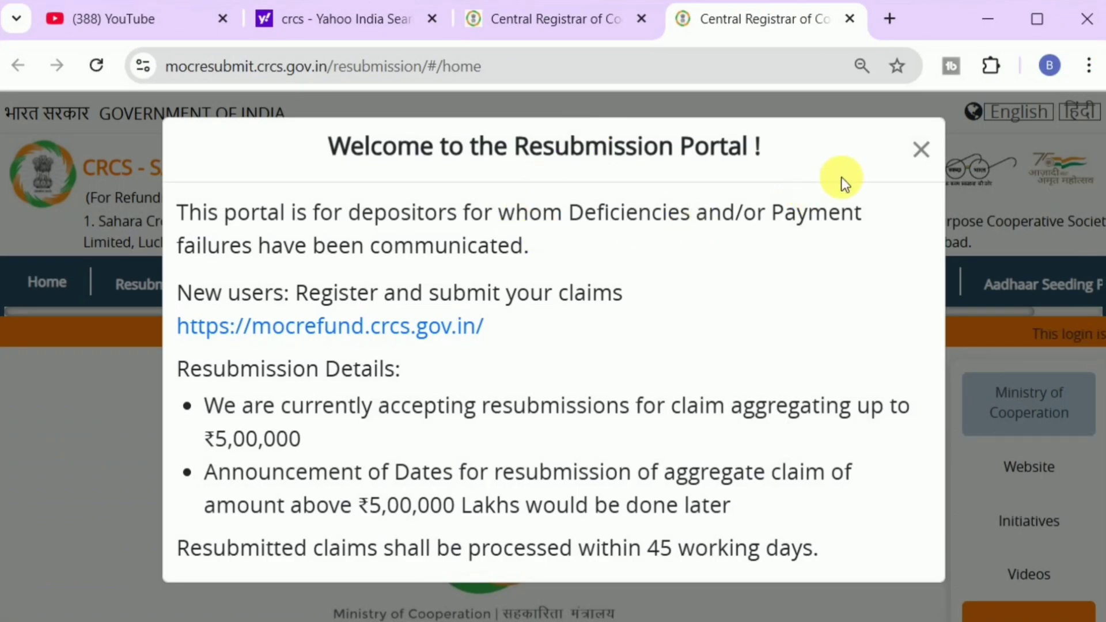
{"action": "left_click", "coordinate": [922, 151]}
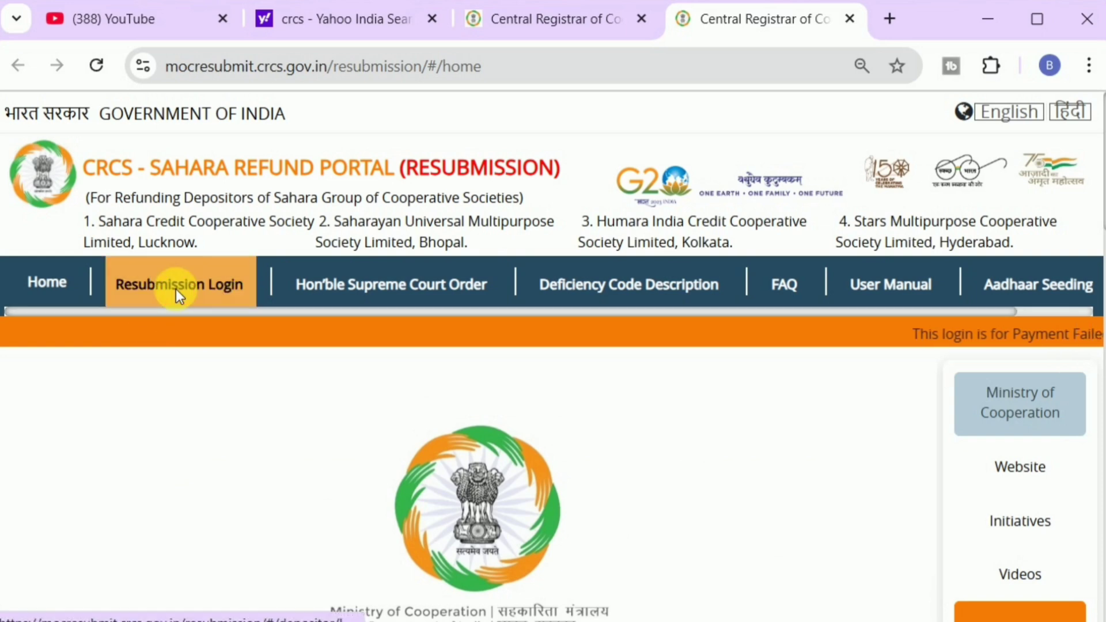
{"action": "left_click", "coordinate": [178, 291]}
{"action": "left_click", "coordinate": [178, 470]}
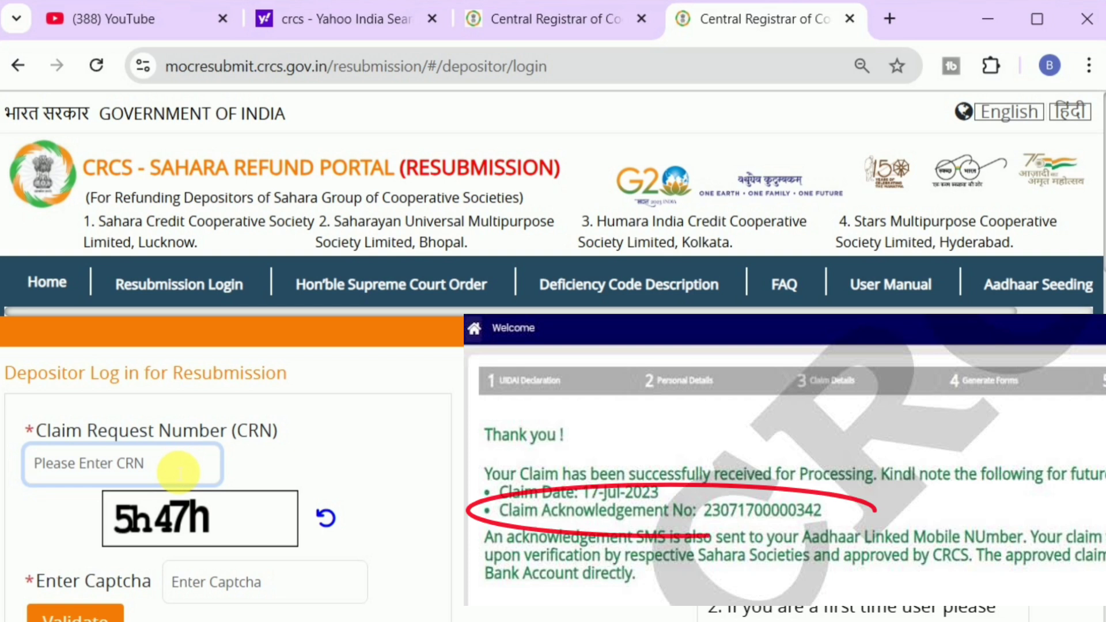
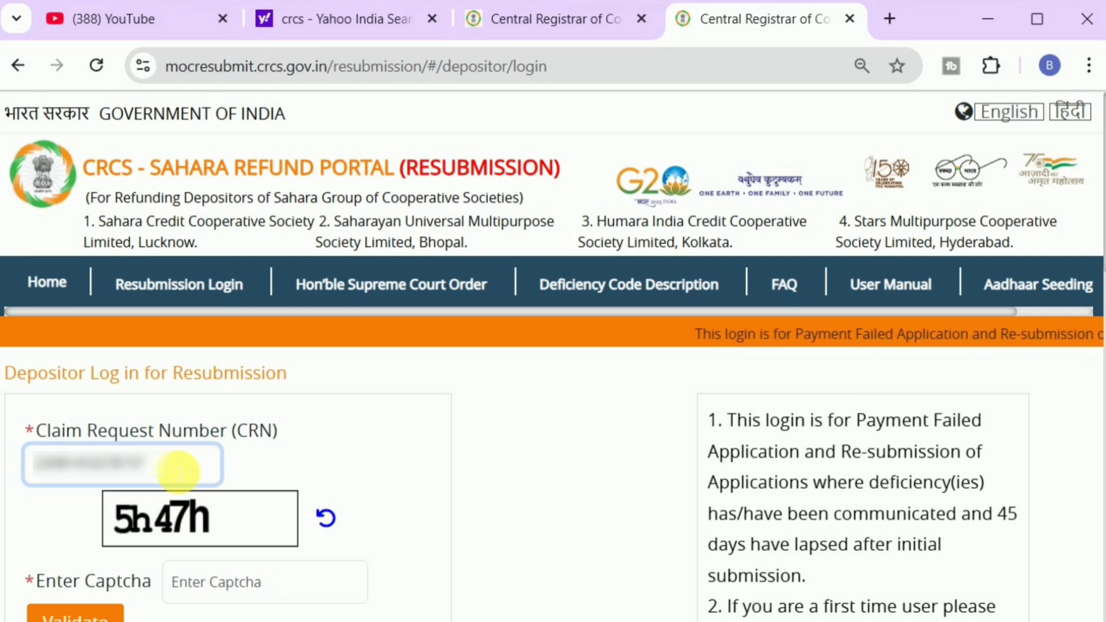
Step: Enter the depositor's claim request number and the captcha shown in the image
{"action": "scroll", "coordinate": [254, 452], "scroll_direction": "down", "scroll_amount": 4}
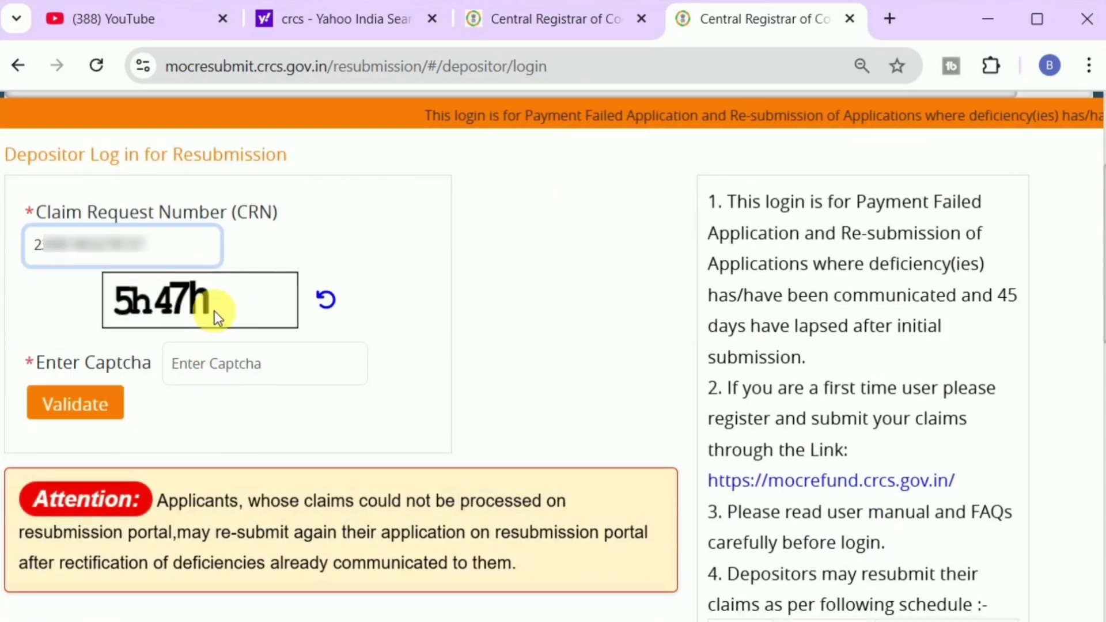
{"action": "left_click", "coordinate": [228, 369]}
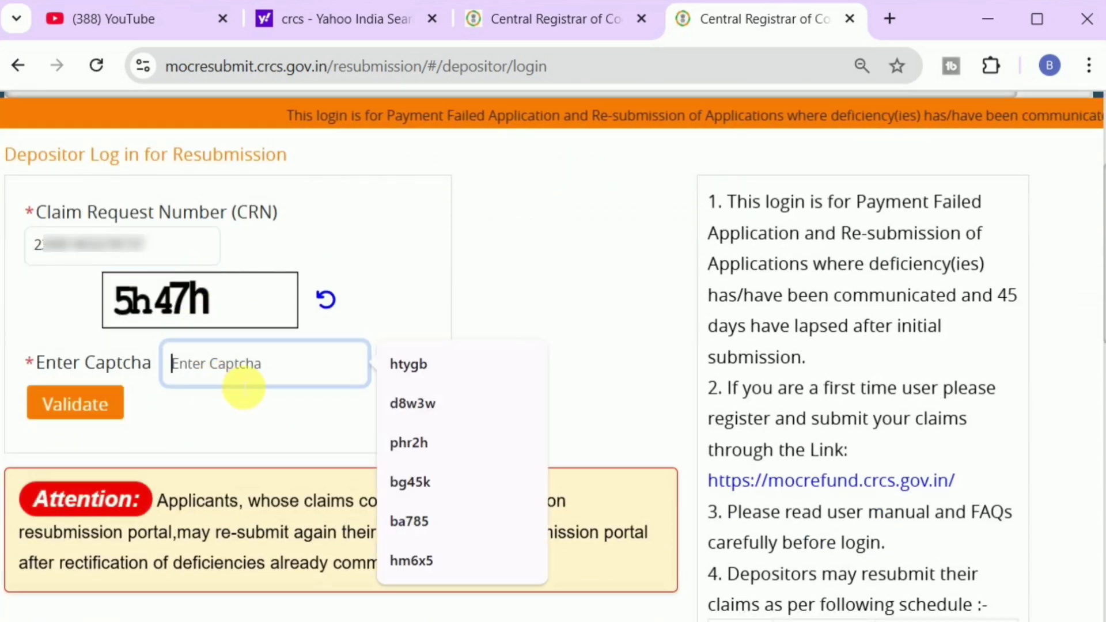
{"action": "type", "text": "5h47h"}
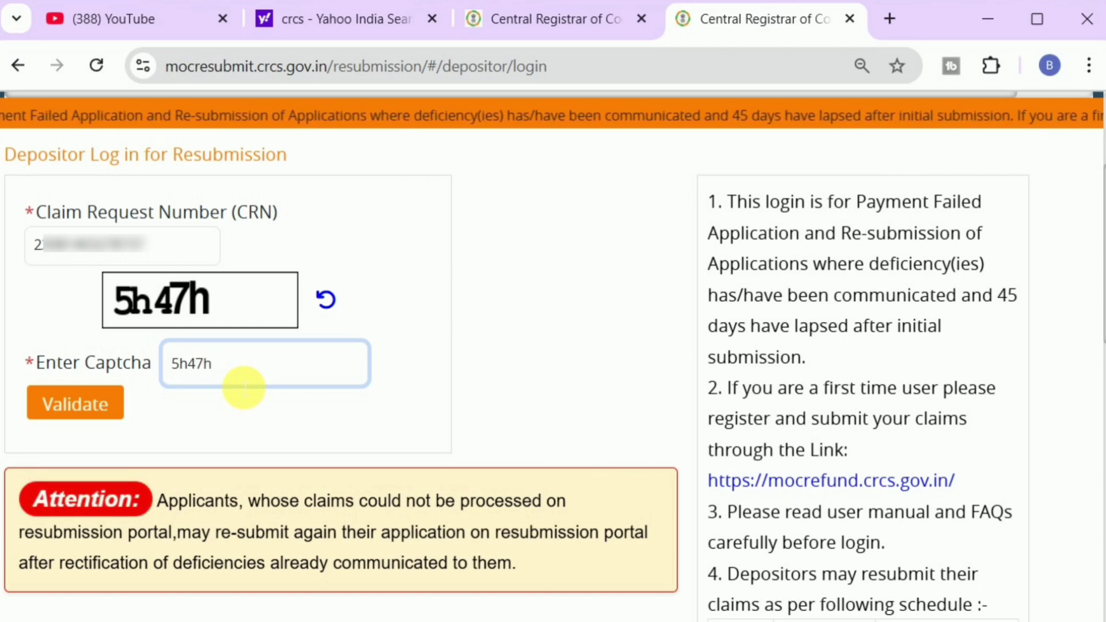
Step: Validate the login, verify the mobile OTP, and continue past the 'User already logged in' warning
{"action": "left_click", "coordinate": [53, 404]}
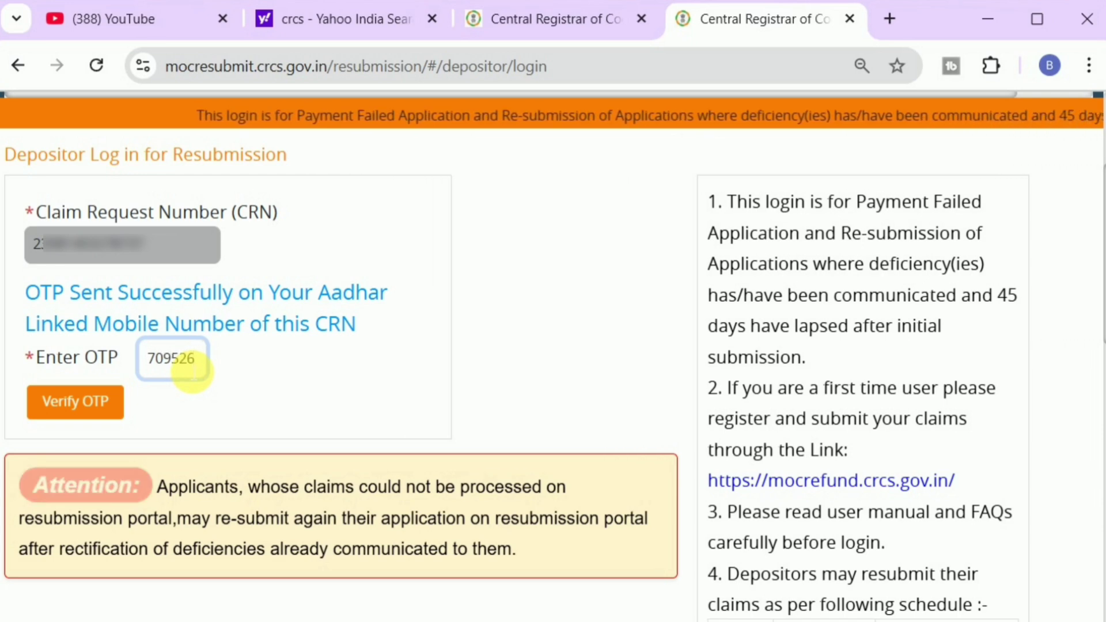
{"action": "left_click", "coordinate": [75, 401]}
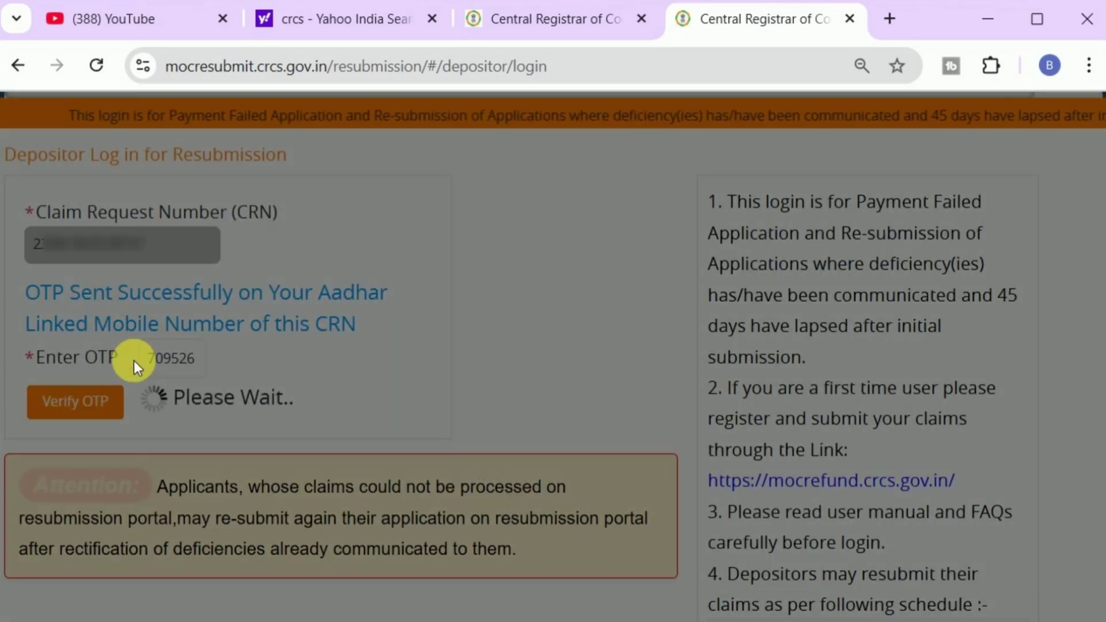
{"action": "left_click", "coordinate": [535, 241]}
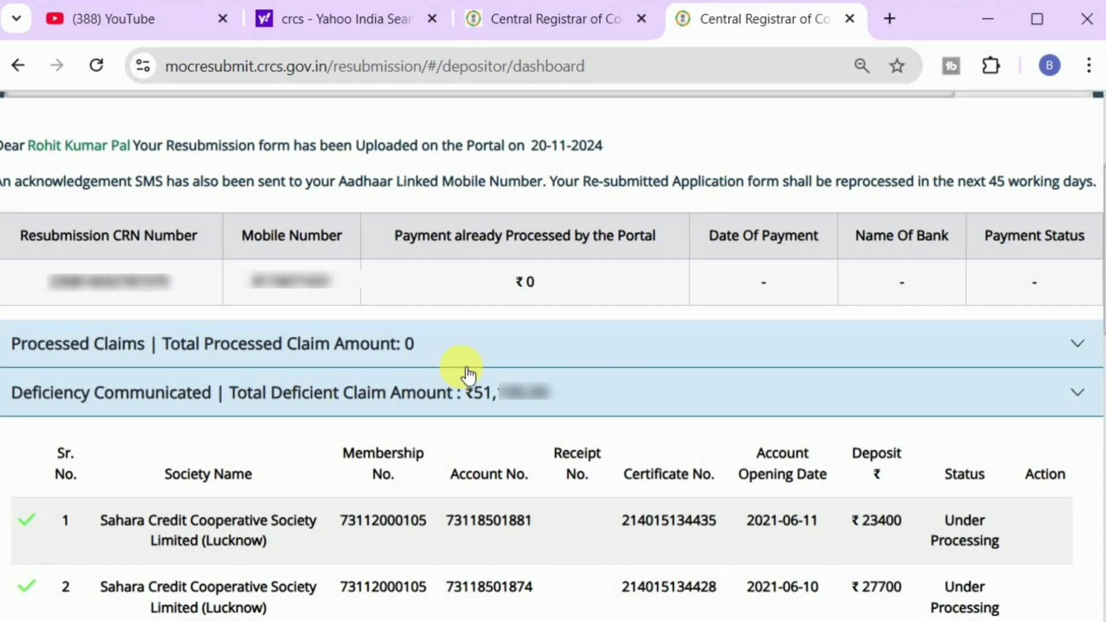
{"action": "scroll", "coordinate": [468, 375], "scroll_direction": "down", "scroll_amount": 2}
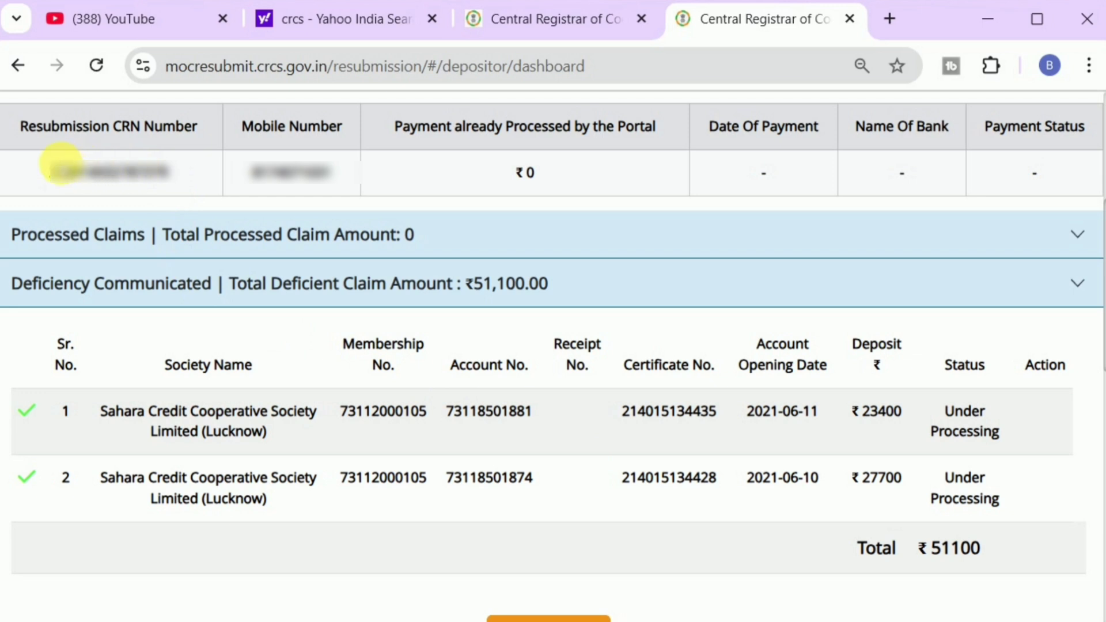
{"action": "left_click_drag", "start_coordinate": [248, 173], "coordinate": [340, 183]}
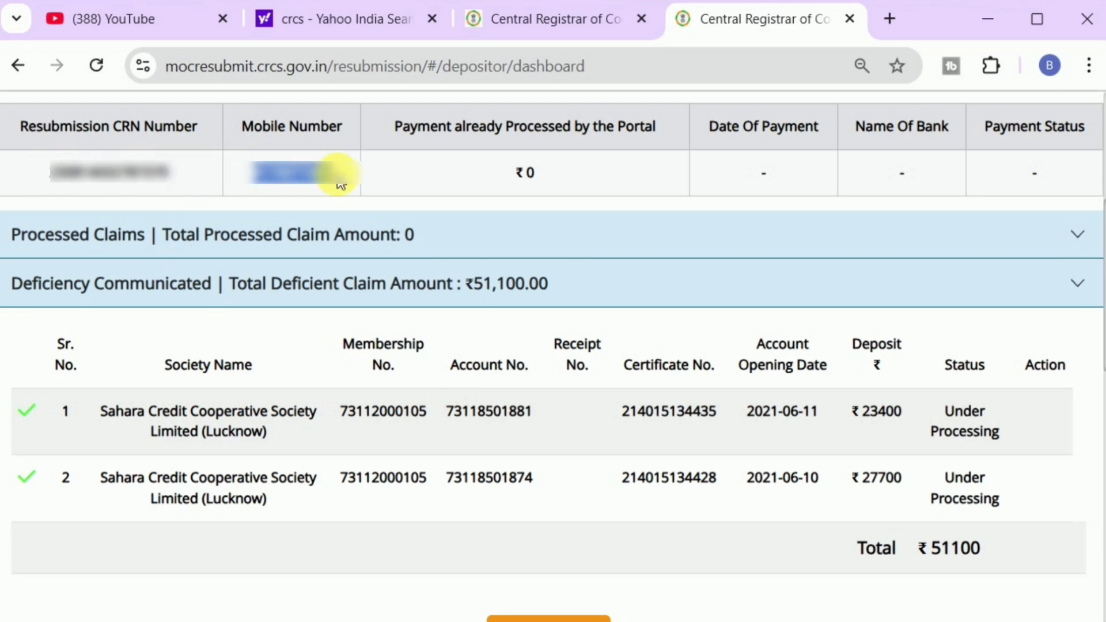
{"action": "left_click_drag", "start_coordinate": [101, 411], "coordinate": [369, 410]}
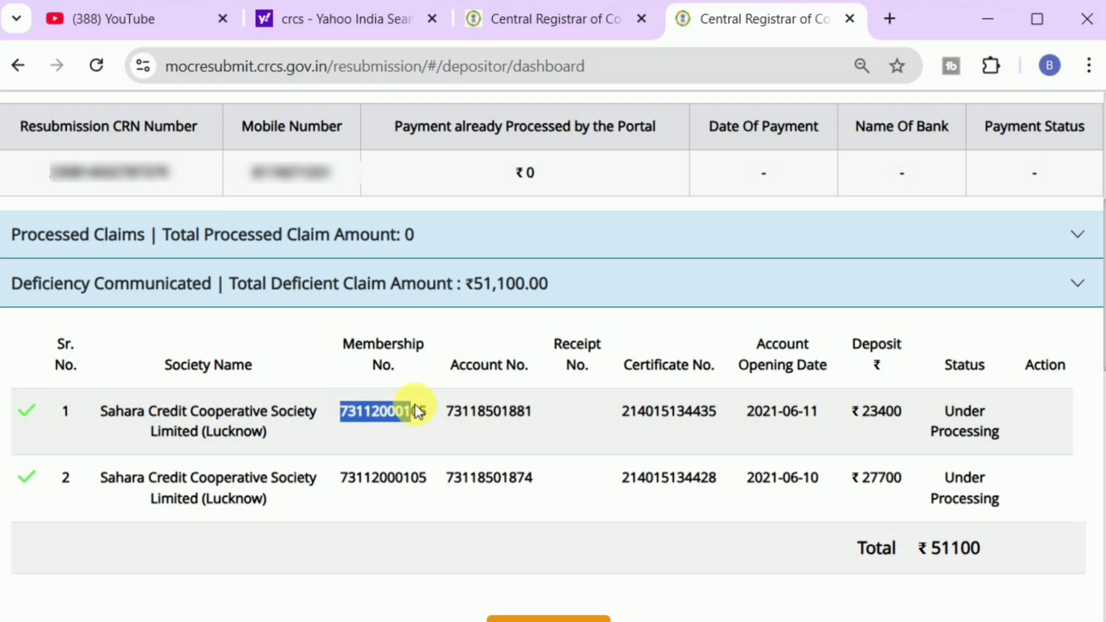
{"action": "left_click_drag", "start_coordinate": [476, 403], "coordinate": [672, 404]}
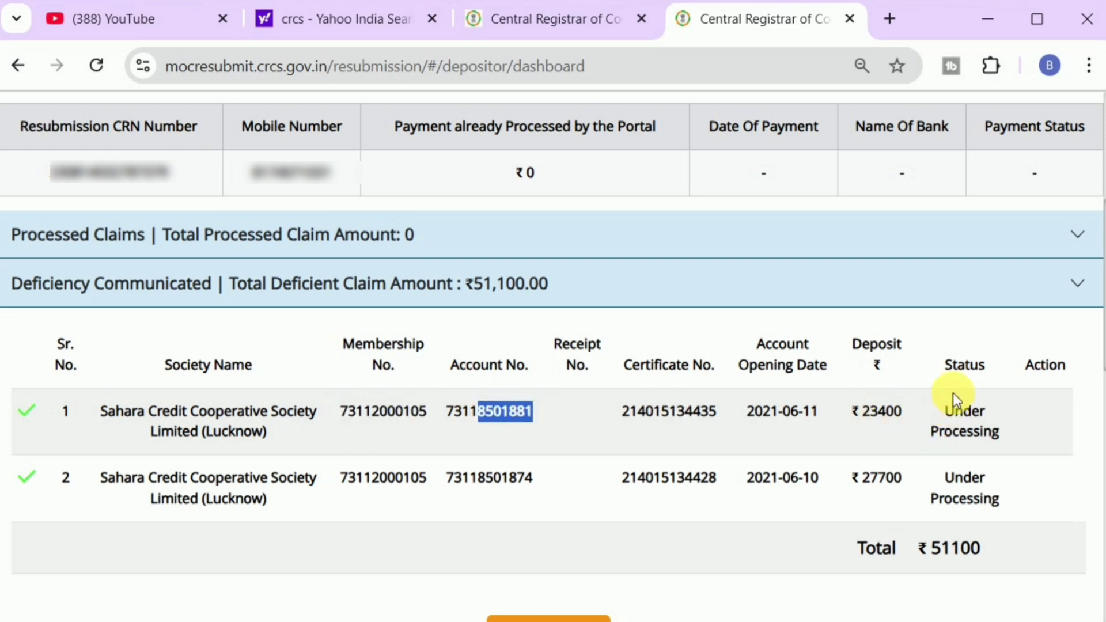
{"action": "left_click_drag", "start_coordinate": [949, 393], "coordinate": [994, 434]}
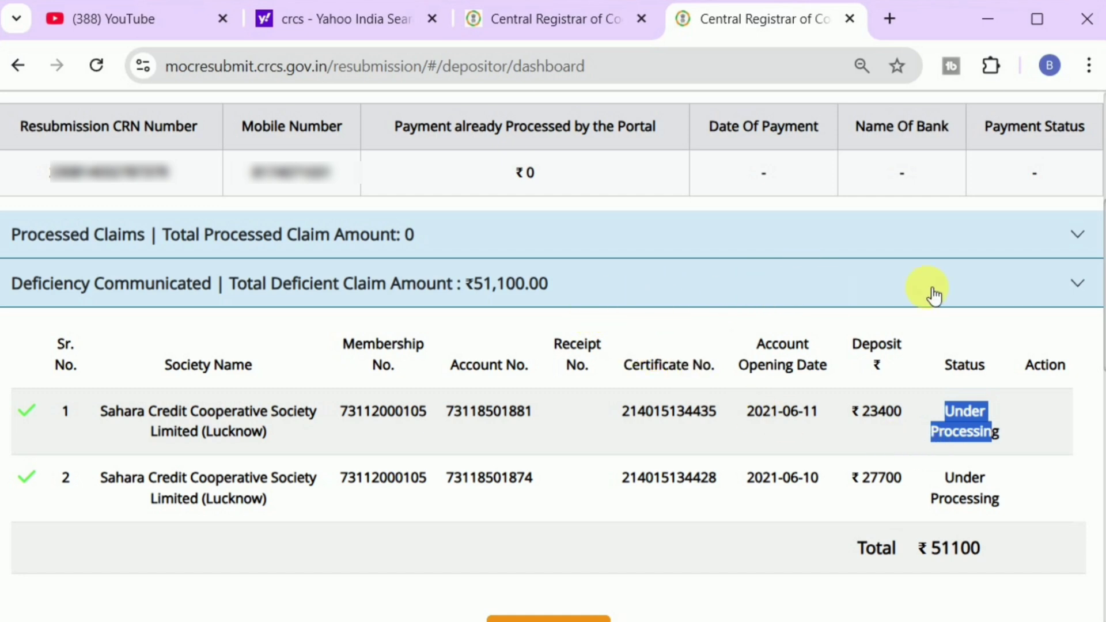
{"action": "scroll", "coordinate": [921, 496], "scroll_direction": "up", "scroll_amount": 2}
{"action": "left_click", "coordinate": [919, 501]}
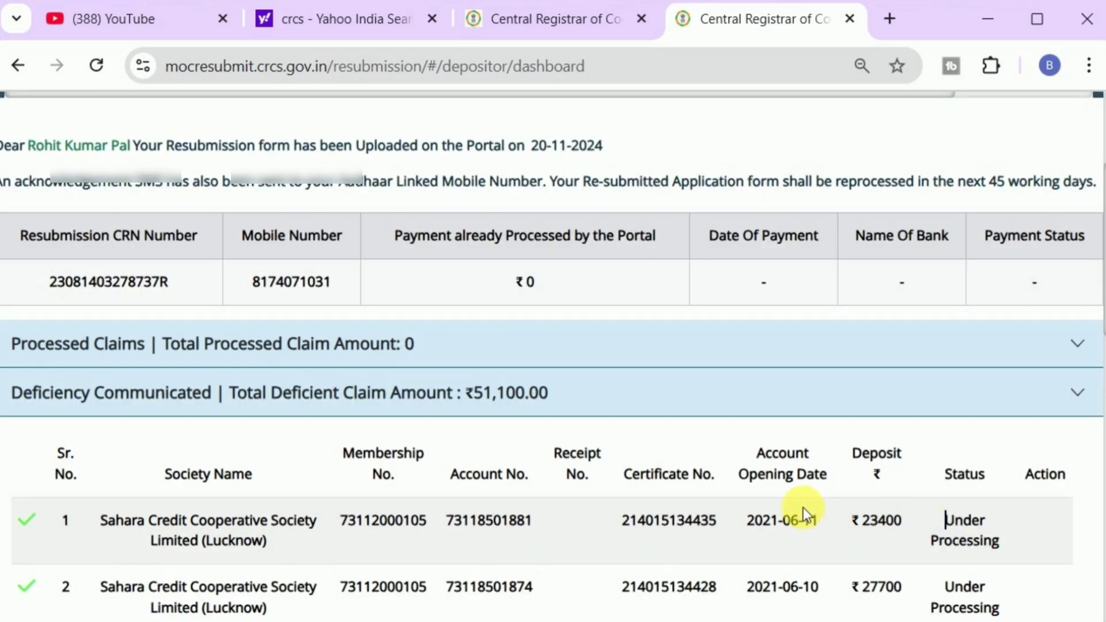
{"action": "scroll", "coordinate": [804, 507], "scroll_direction": "down", "scroll_amount": 2}
{"action": "scroll", "coordinate": [809, 352], "scroll_direction": "up", "scroll_amount": 2}
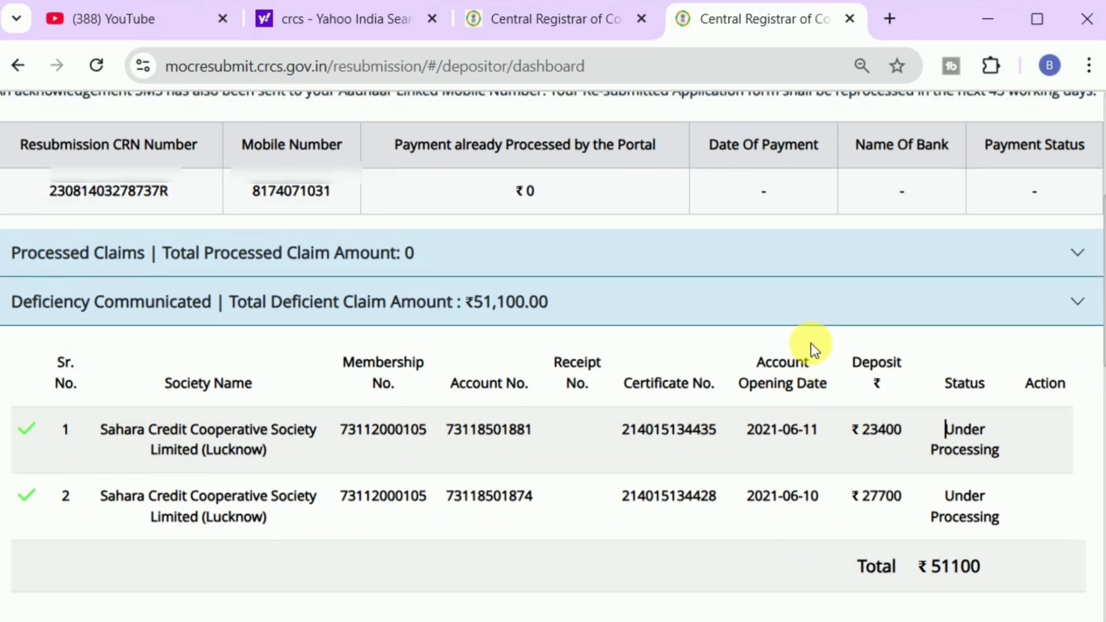
{"action": "left_click_drag", "start_coordinate": [836, 183], "coordinate": [1028, 168]}
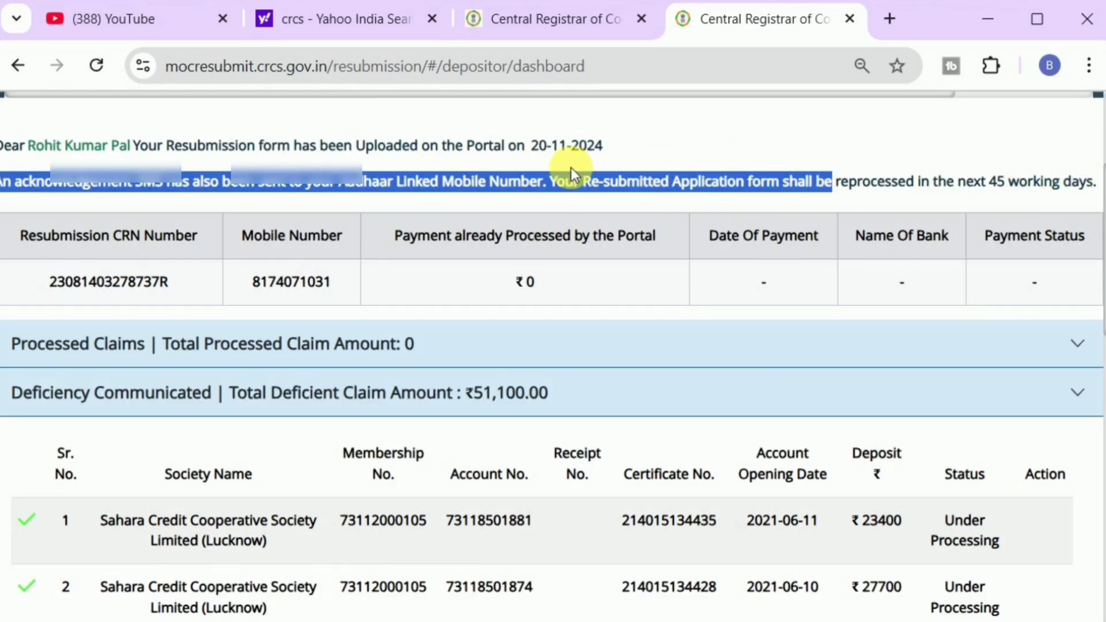
{"action": "left_click", "coordinate": [548, 147]}
{"action": "left_click_drag", "start_coordinate": [532, 147], "coordinate": [605, 154]}
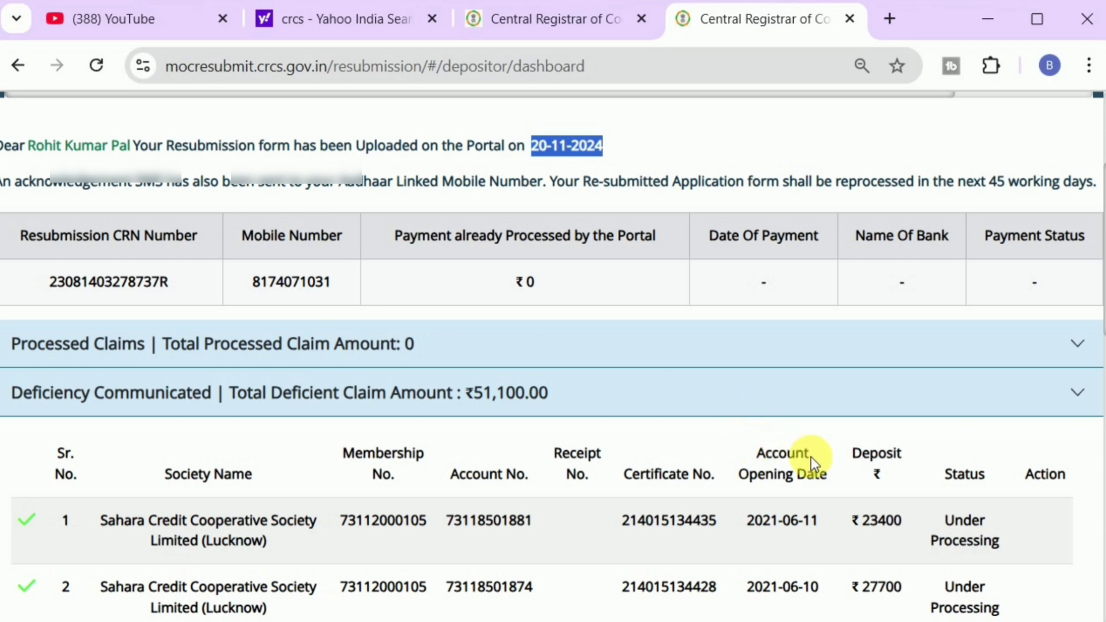
{"action": "scroll", "coordinate": [810, 457], "scroll_direction": "down", "scroll_amount": 2}
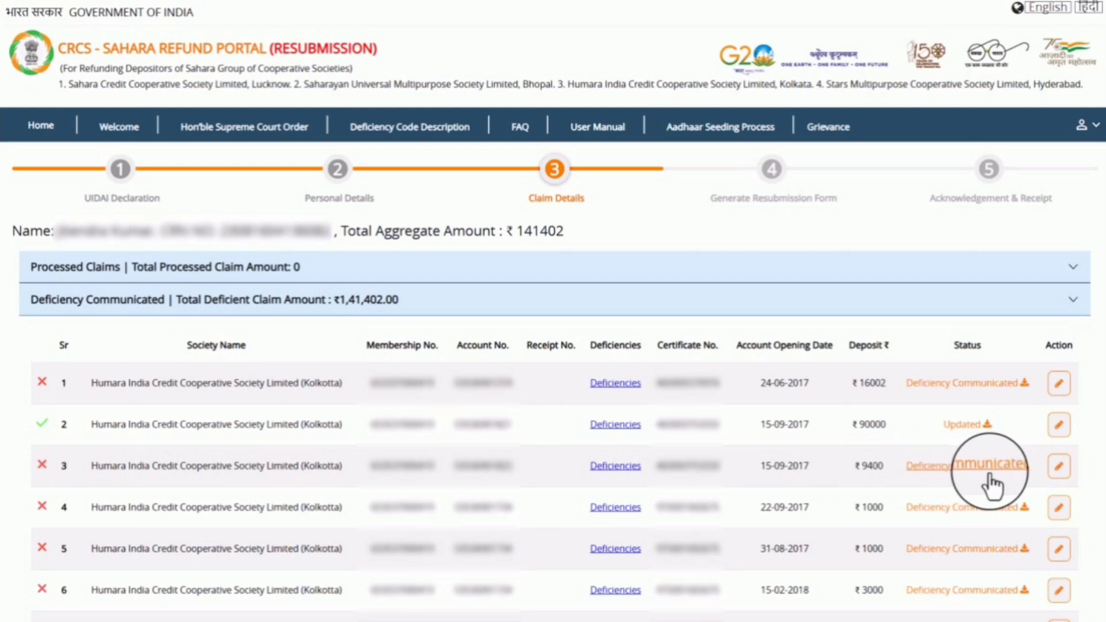
Step: Open Update Claim Details for the third deficient claim, the ₹9400 deposit
{"action": "left_click", "coordinate": [1060, 468]}
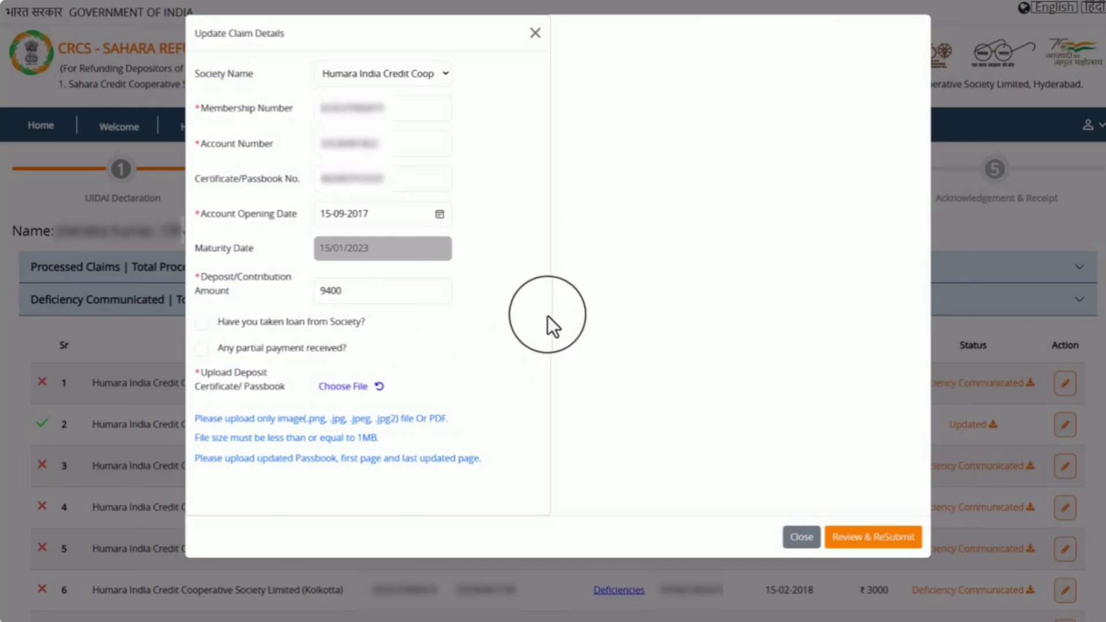
Step: Set the society to Humara India Credit Cooperative Society, with opening date 15-09-2017 and deposit 9400
{"action": "left_click", "coordinate": [378, 78]}
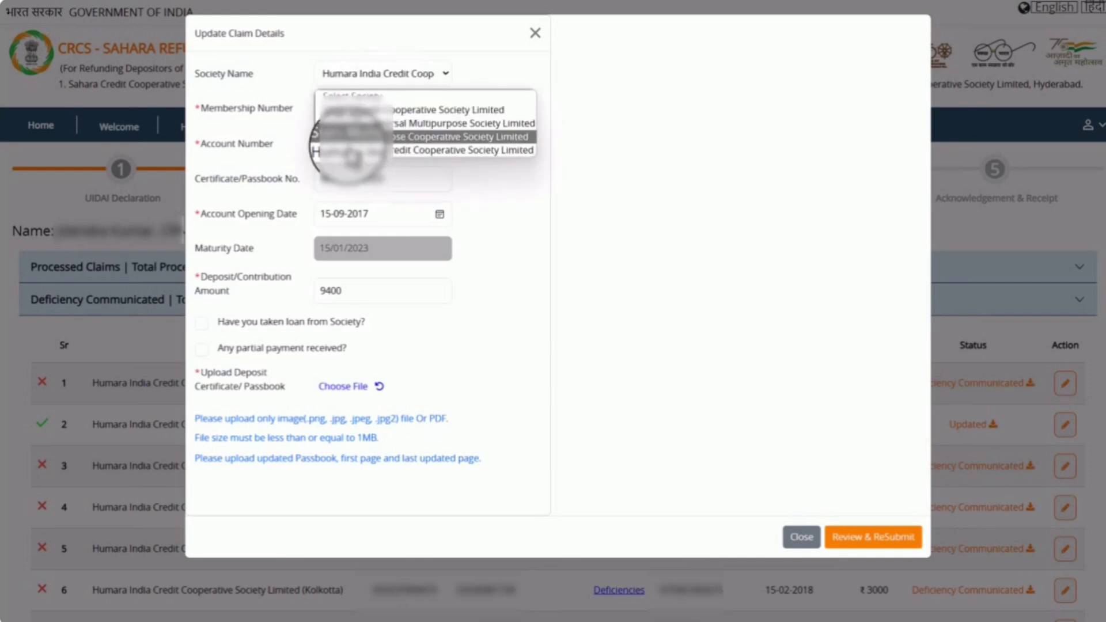
{"action": "left_click", "coordinate": [346, 151]}
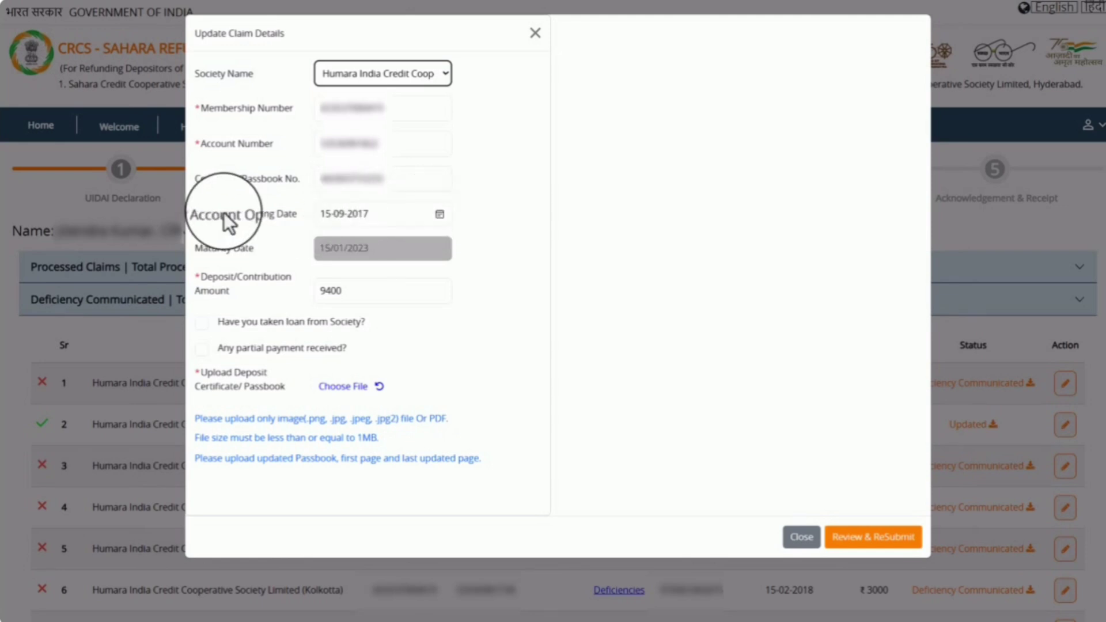
{"action": "left_click", "coordinate": [440, 214]}
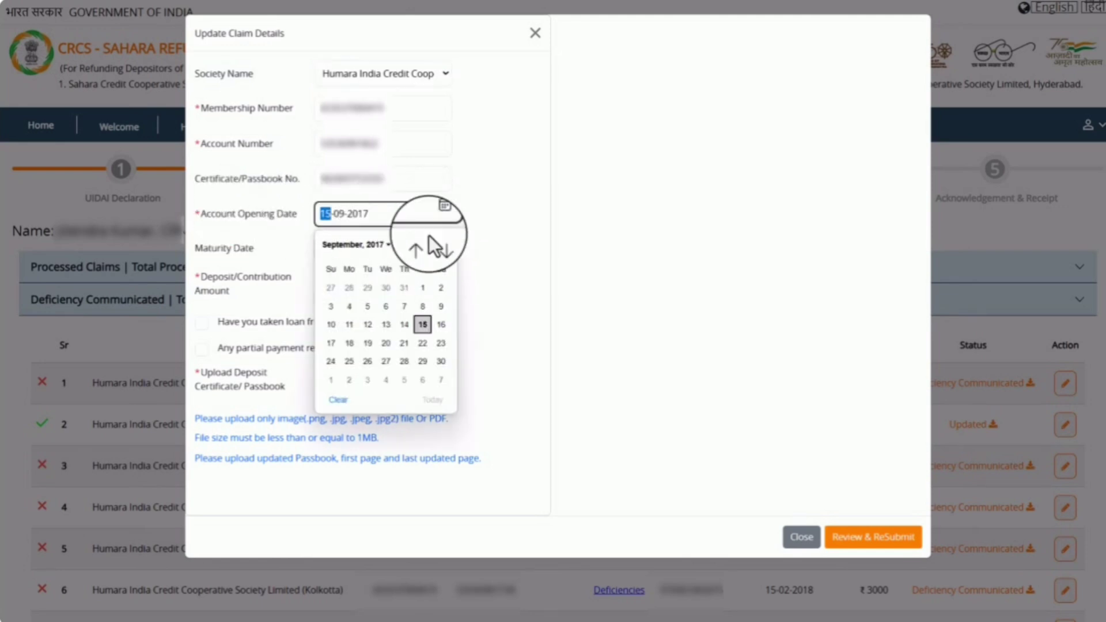
{"action": "left_click", "coordinate": [318, 247]}
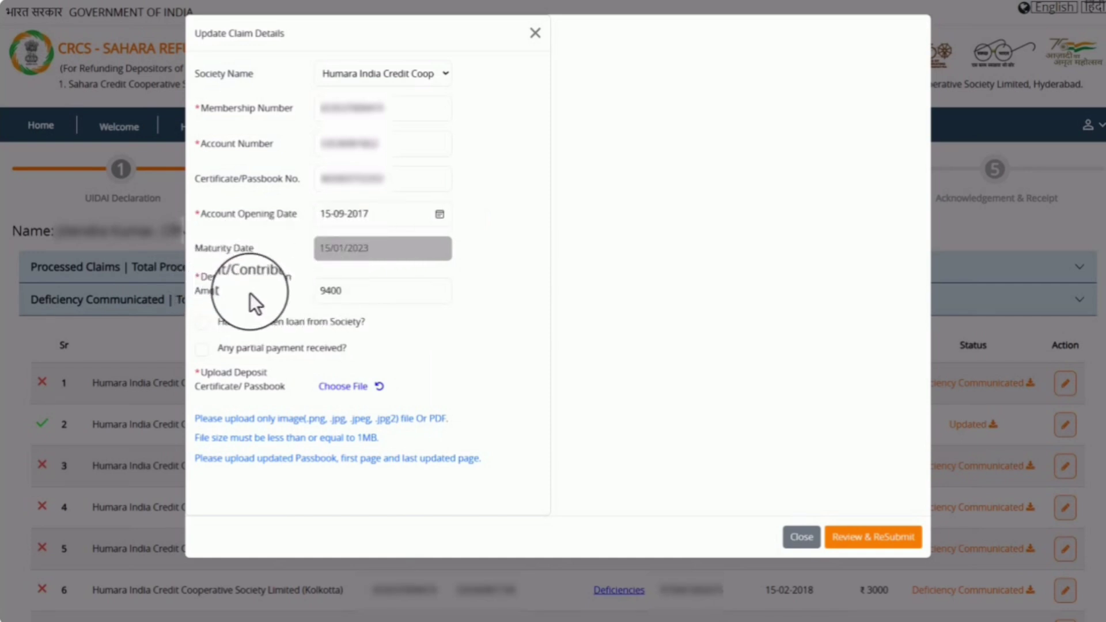
{"action": "left_click", "coordinate": [351, 291]}
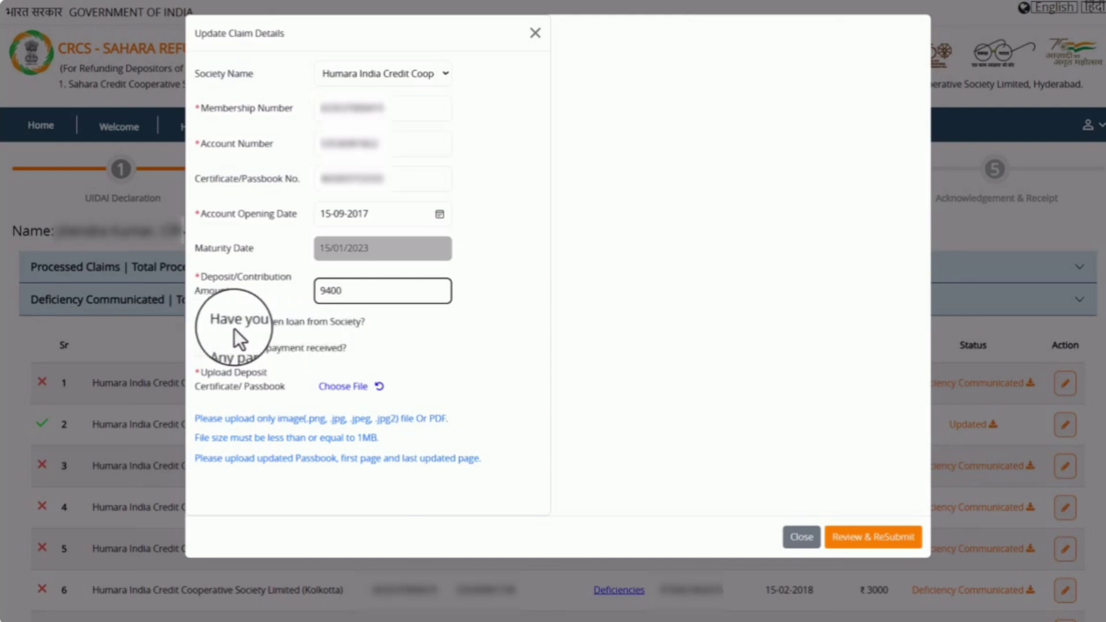
Step: Leave both the loan-taken and partial-payment questions unticked after briefly trying them
{"action": "left_click", "coordinate": [200, 323]}
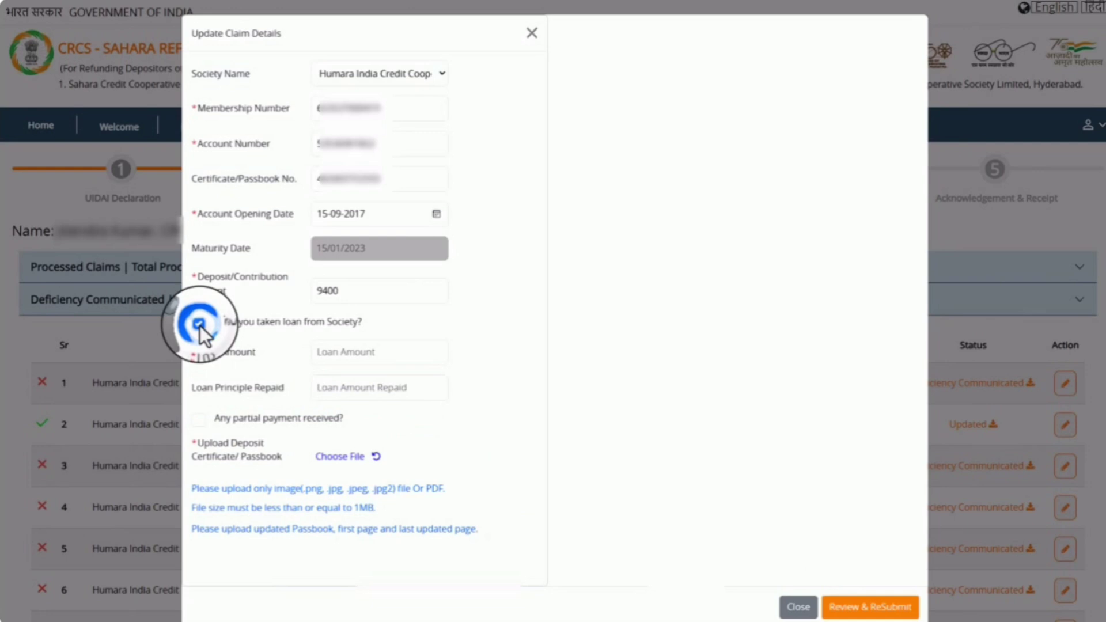
{"action": "left_click", "coordinate": [360, 351]}
{"action": "left_click", "coordinate": [354, 392]}
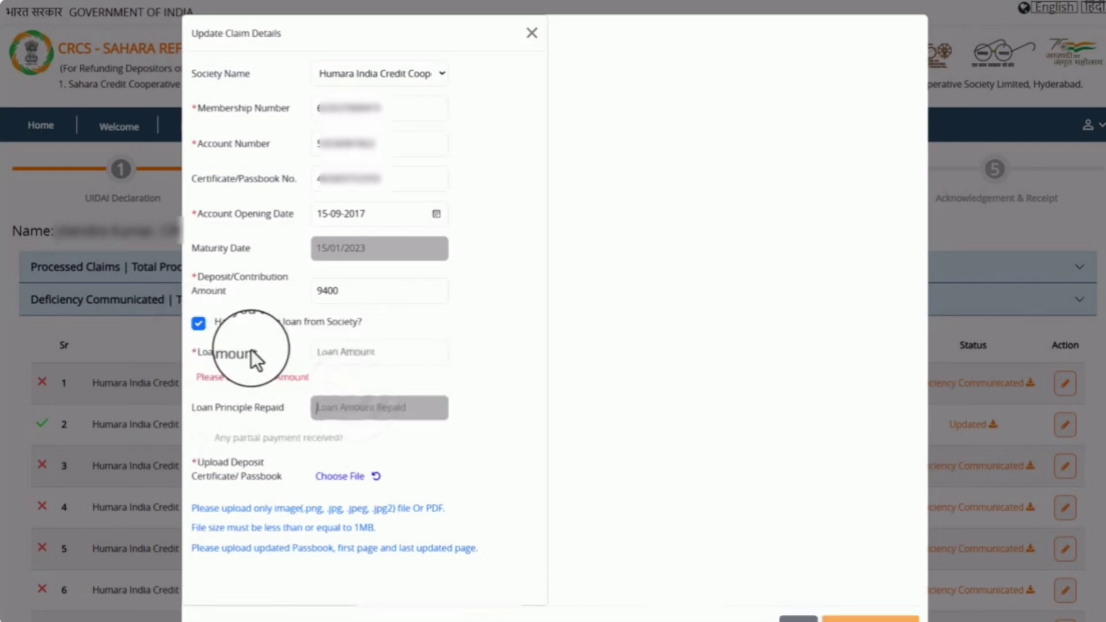
{"action": "left_click", "coordinate": [198, 323]}
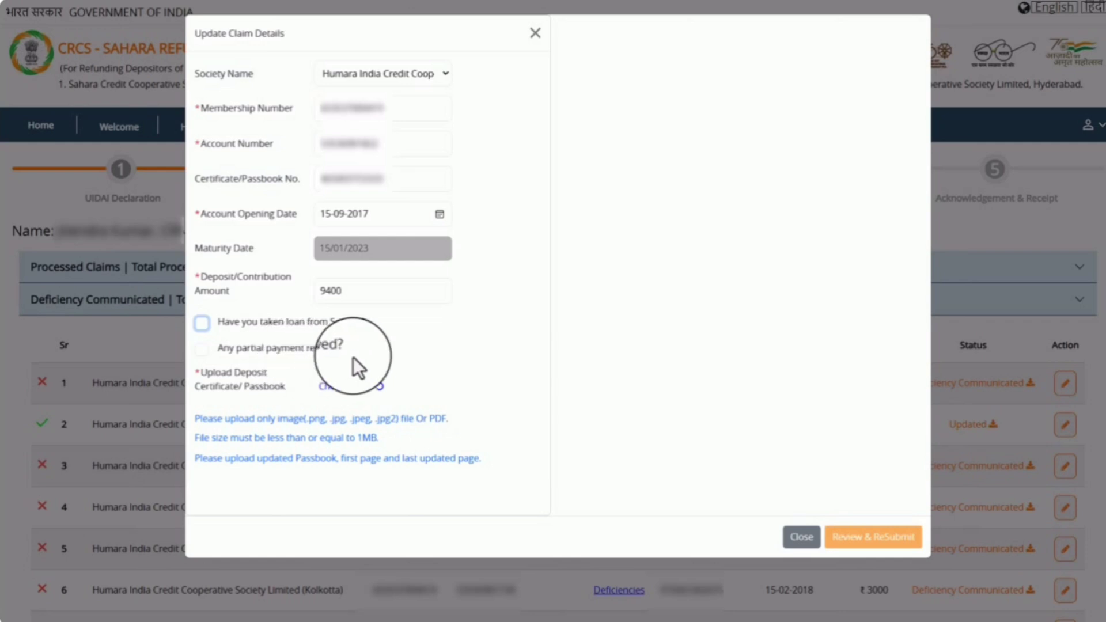
{"action": "left_click", "coordinate": [303, 356]}
{"action": "left_click", "coordinate": [202, 348]}
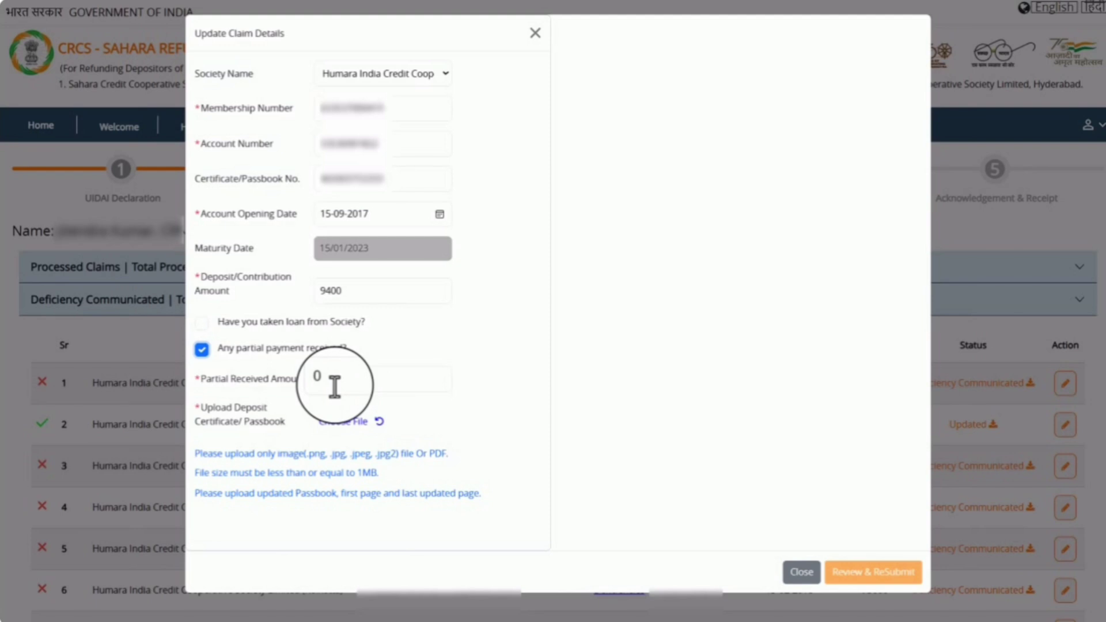
{"action": "left_click", "coordinate": [202, 349]}
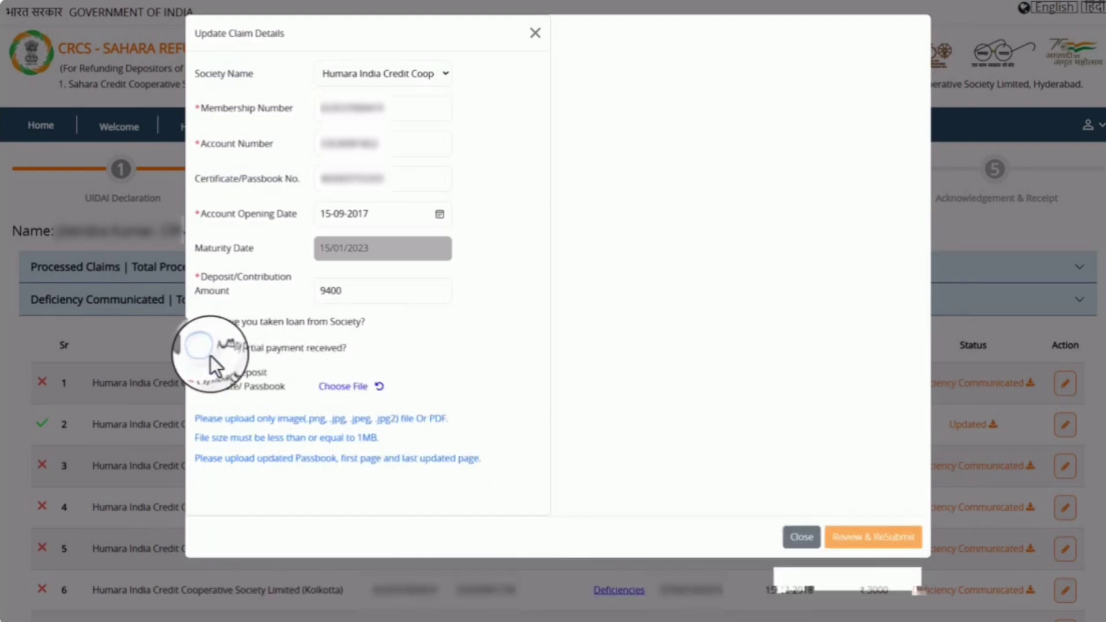
Step: Attach the bond certificate .jpeg to the ₹9400 claim and submit it with Review & ReSubmit
{"action": "left_click", "coordinate": [348, 395]}
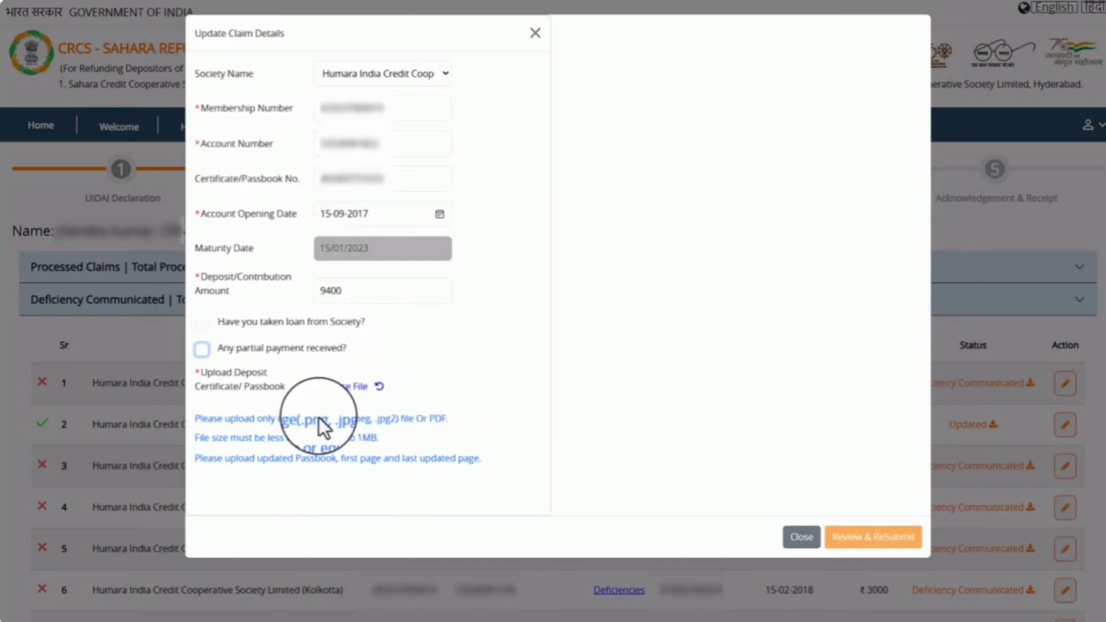
{"action": "left_click", "coordinate": [360, 387]}
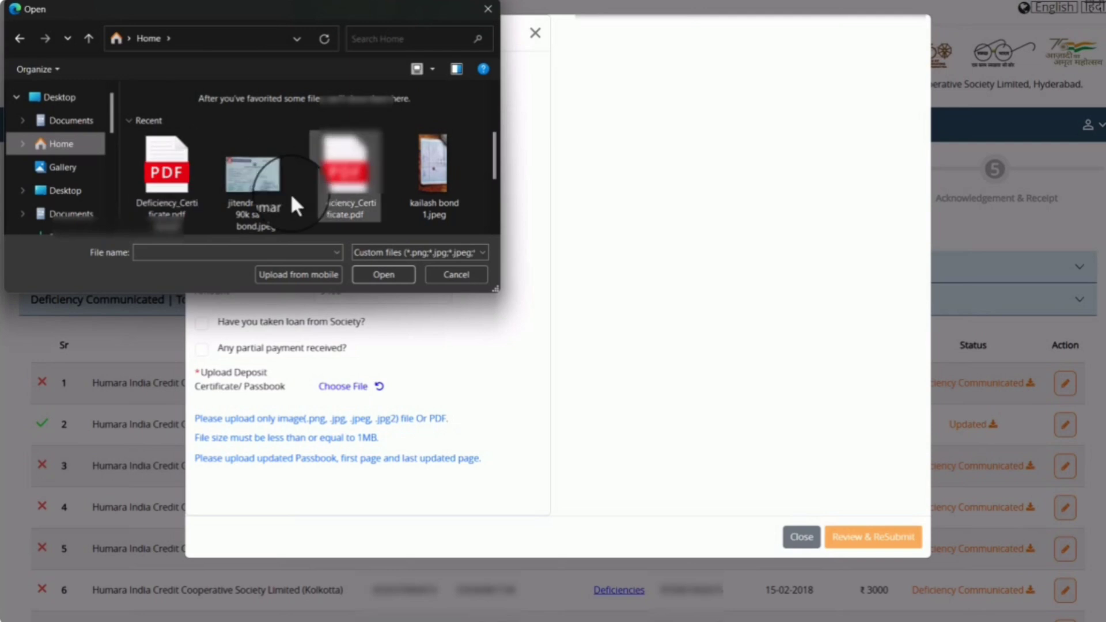
{"action": "left_click", "coordinate": [258, 182]}
{"action": "left_click", "coordinate": [386, 274]}
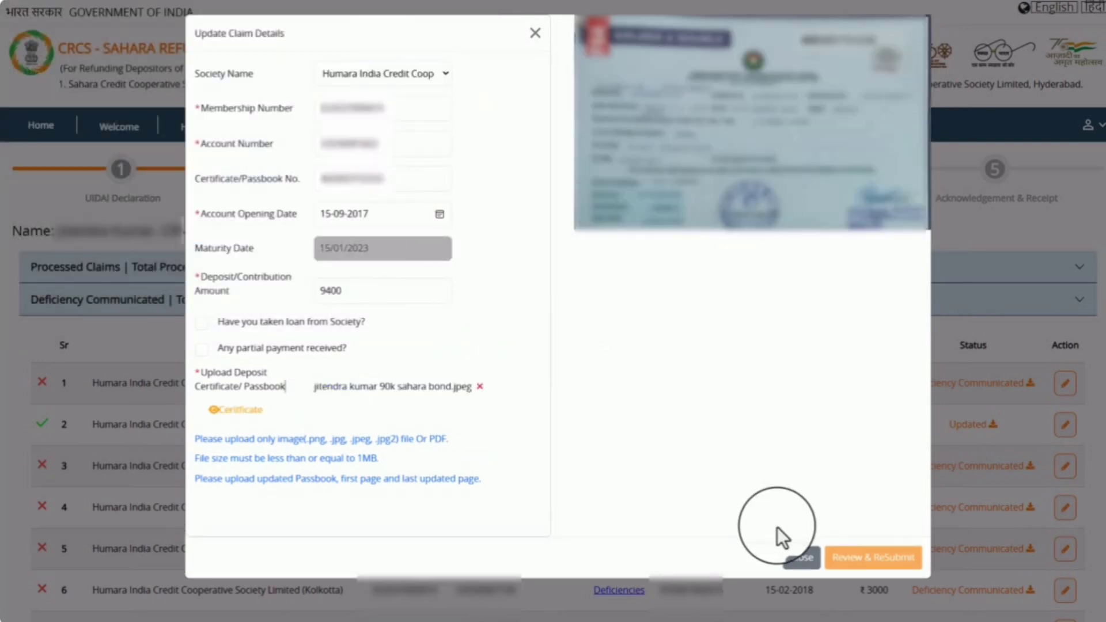
{"action": "left_click", "coordinate": [868, 562]}
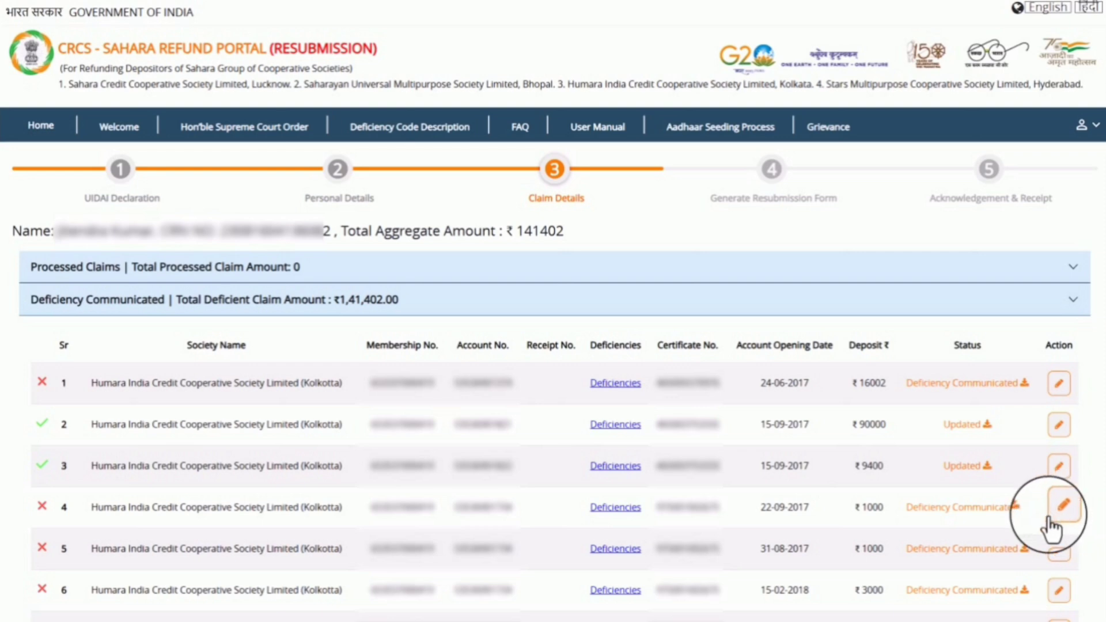
Step: Expand the Upload Documents section and enter the depositor's PAN number
{"action": "scroll", "coordinate": [1030, 399], "scroll_direction": "down", "scroll_amount": 15}
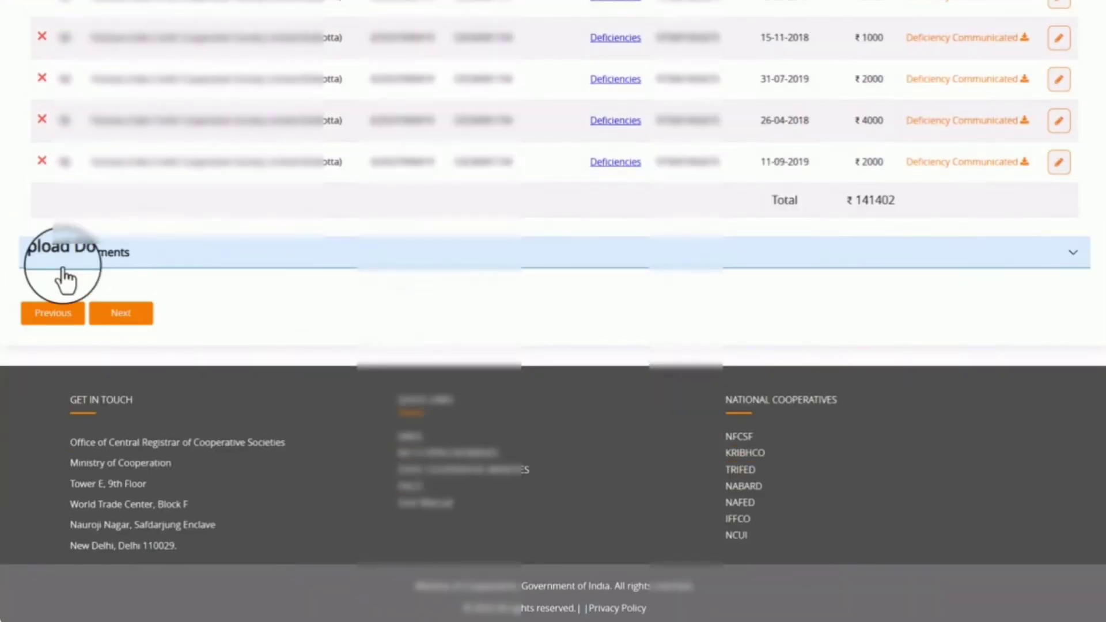
{"action": "left_click", "coordinate": [1074, 256]}
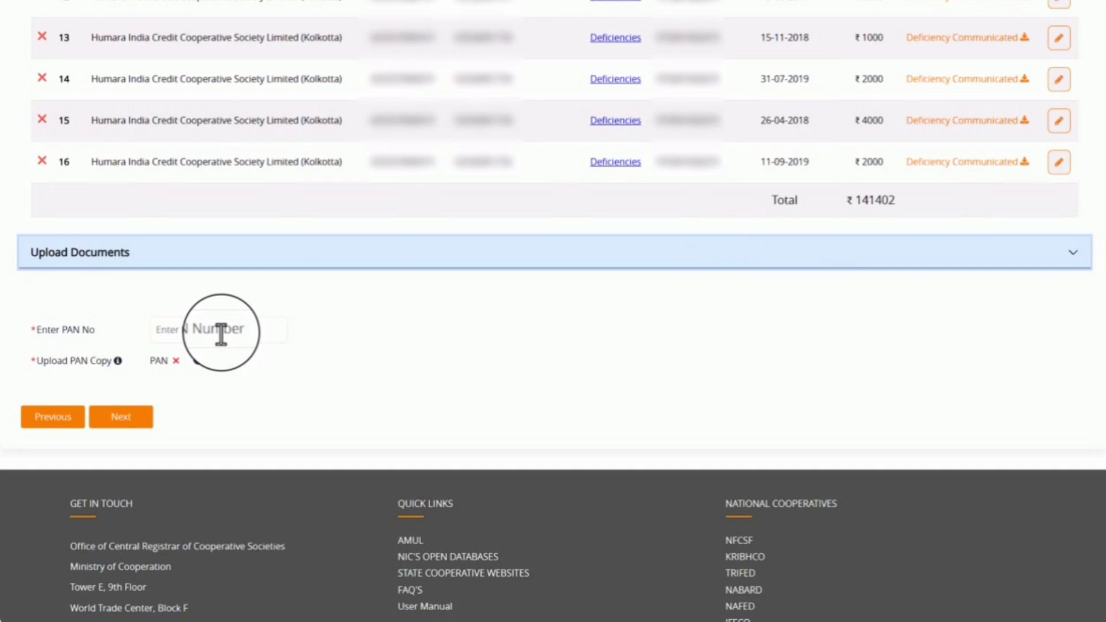
{"action": "scroll", "coordinate": [220, 335], "scroll_direction": "up", "scroll_amount": 1}
{"action": "left_click", "coordinate": [180, 378]}
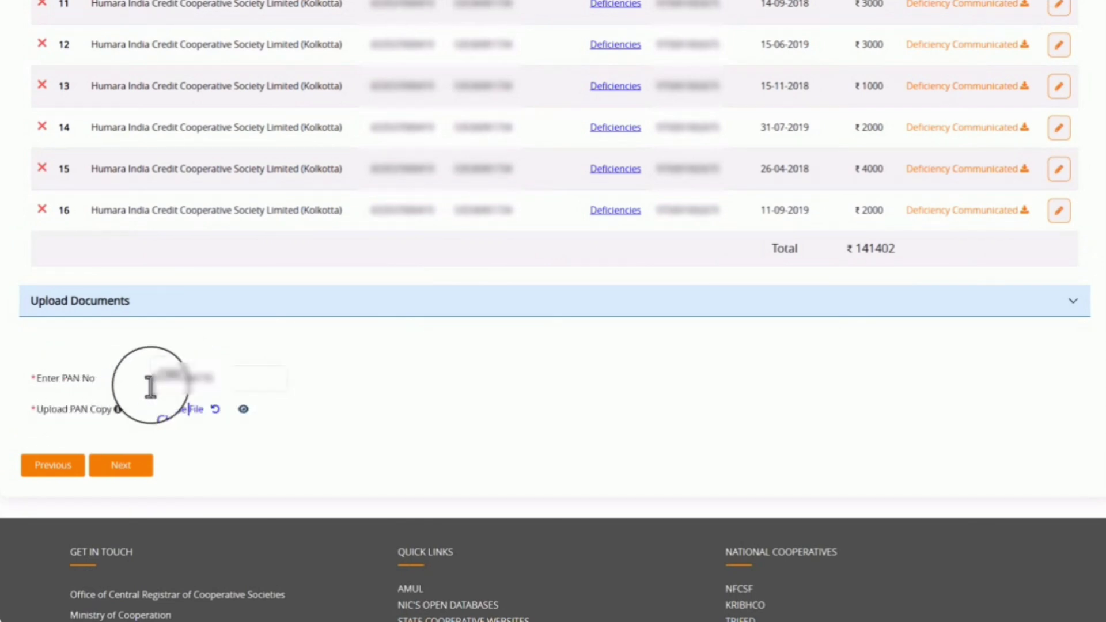
Step: Upload the PAN copy file and dismiss the upload success message
{"action": "left_click", "coordinate": [181, 412]}
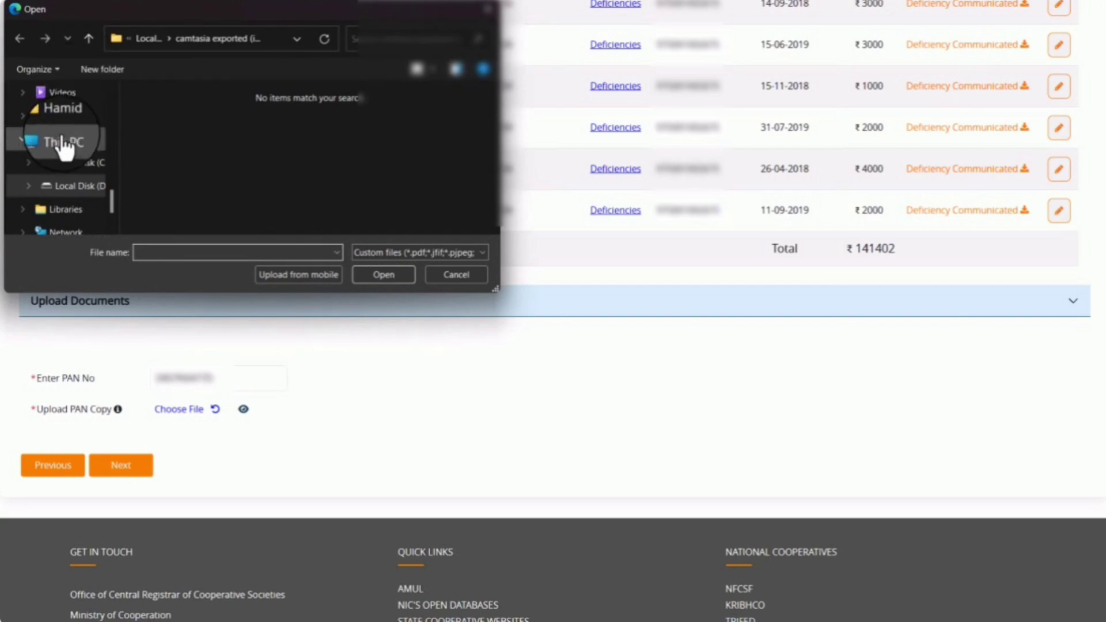
{"action": "scroll", "coordinate": [64, 148], "scroll_direction": "up", "scroll_amount": 1}
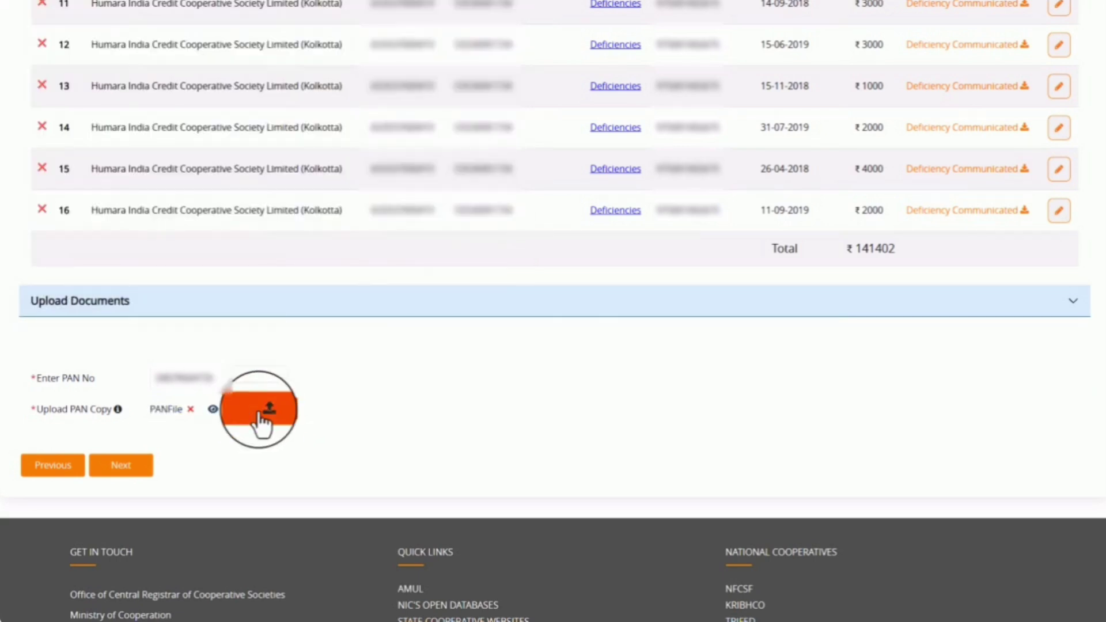
{"action": "left_click", "coordinate": [259, 411]}
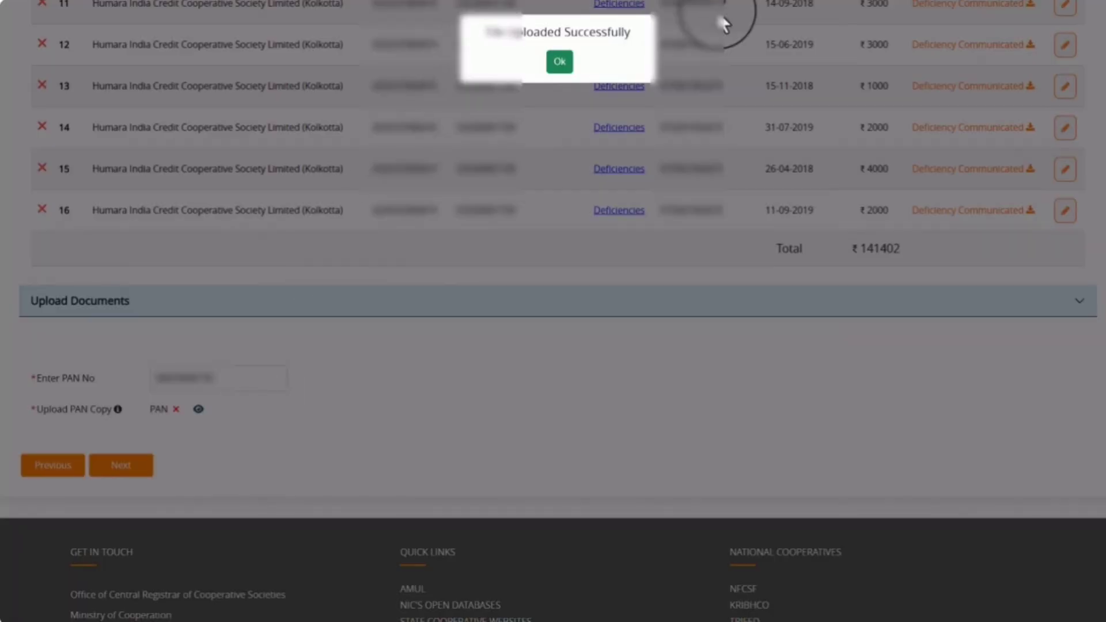
{"action": "left_click", "coordinate": [560, 61]}
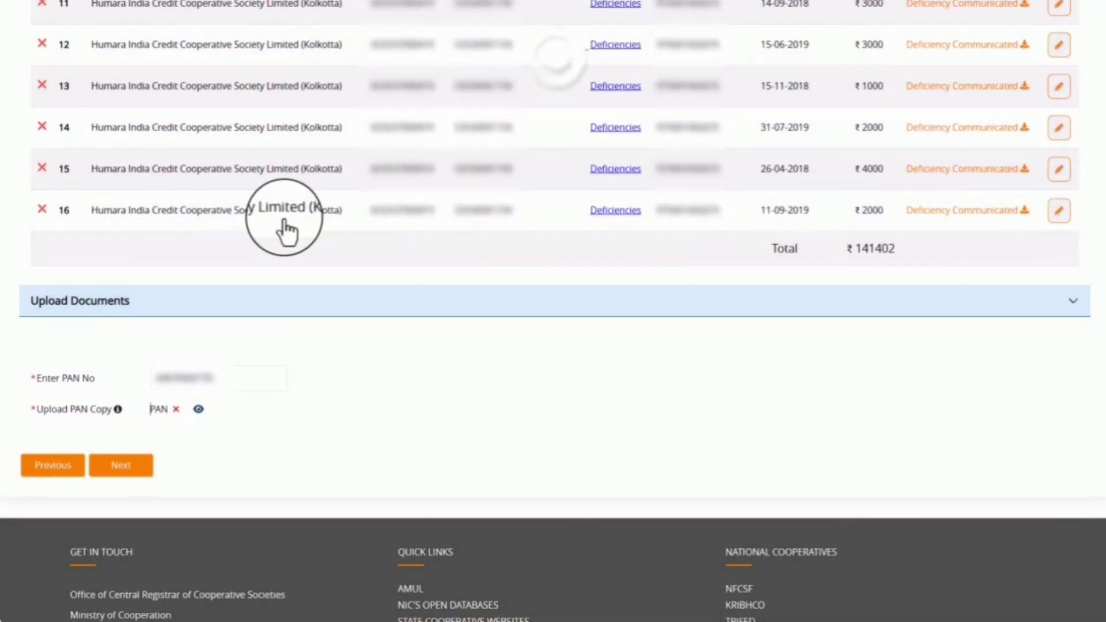
{"action": "scroll", "coordinate": [468, 165], "scroll_direction": "down", "scroll_amount": 3}
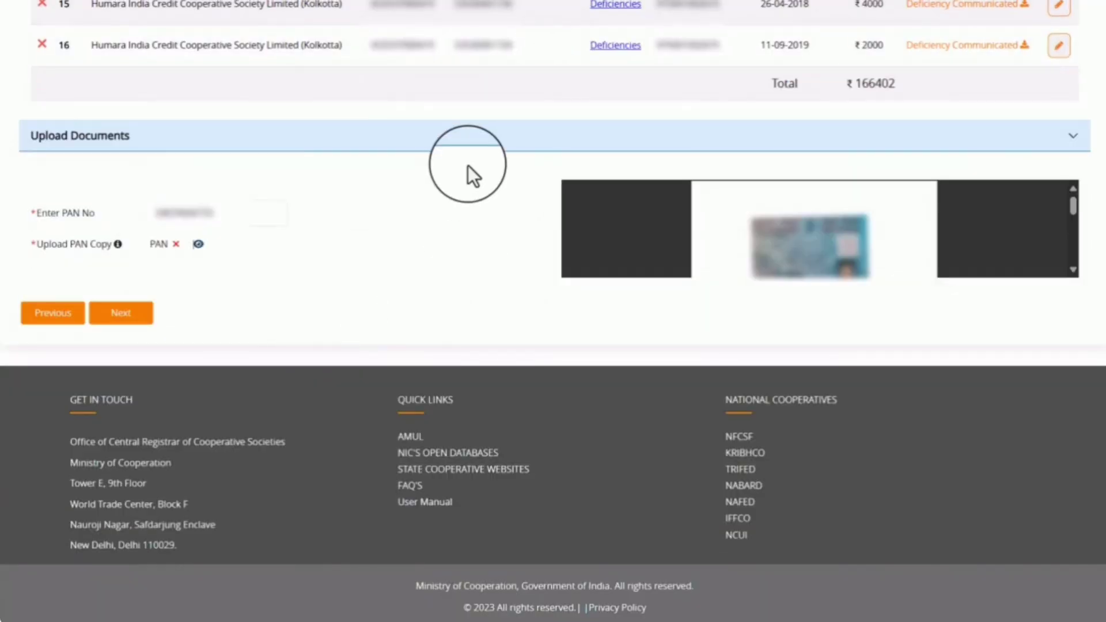
Step: Proceed to the claims confirmation and accept the three eligible claims
{"action": "left_click", "coordinate": [121, 316]}
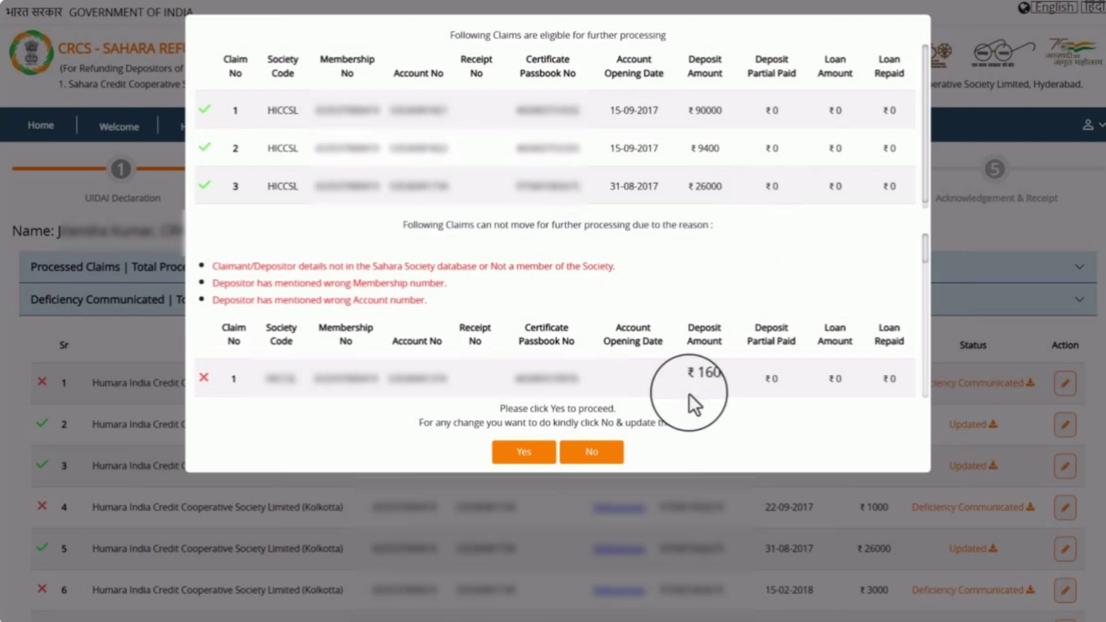
{"action": "left_click", "coordinate": [531, 461]}
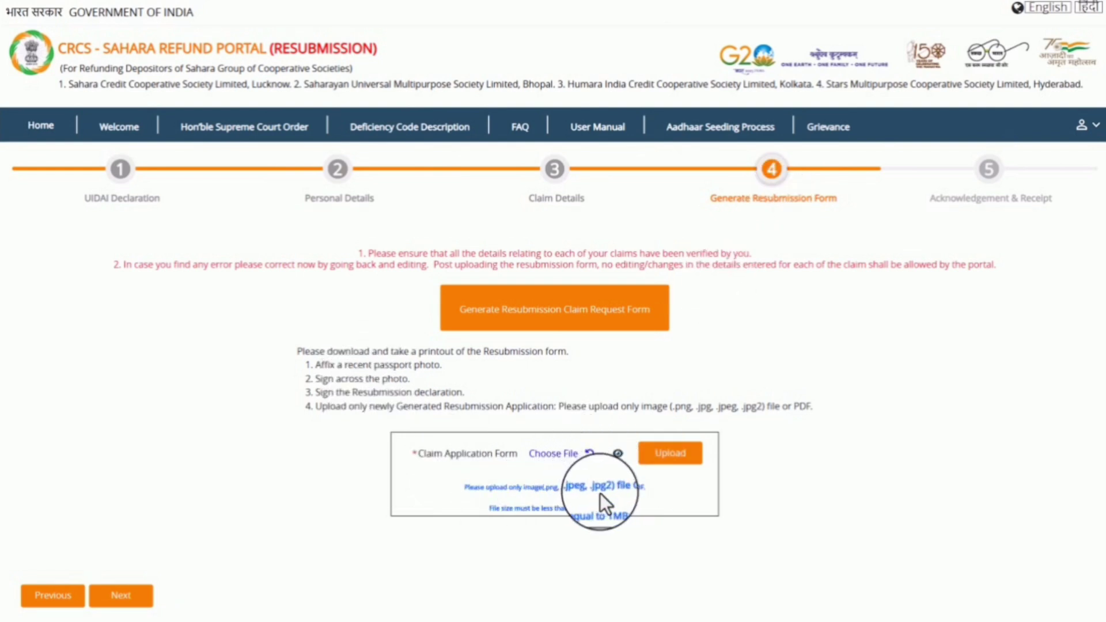
Step: Generate the resubmission claim request form and save it as Resubmission Claim Request Form.pdf
{"action": "left_click", "coordinate": [576, 322]}
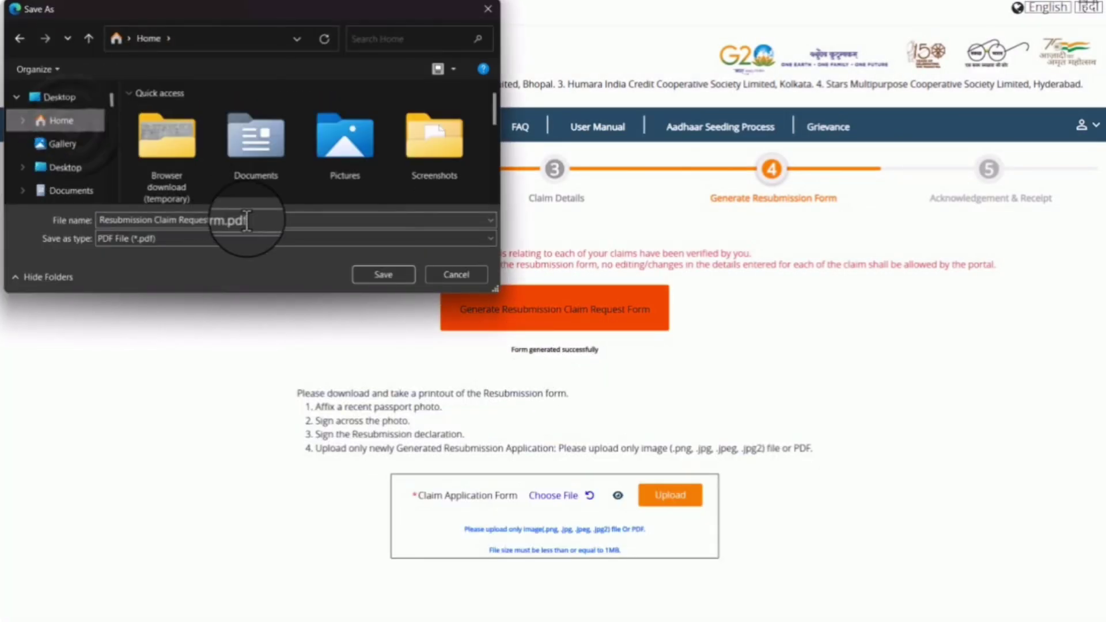
{"action": "left_click", "coordinate": [384, 277]}
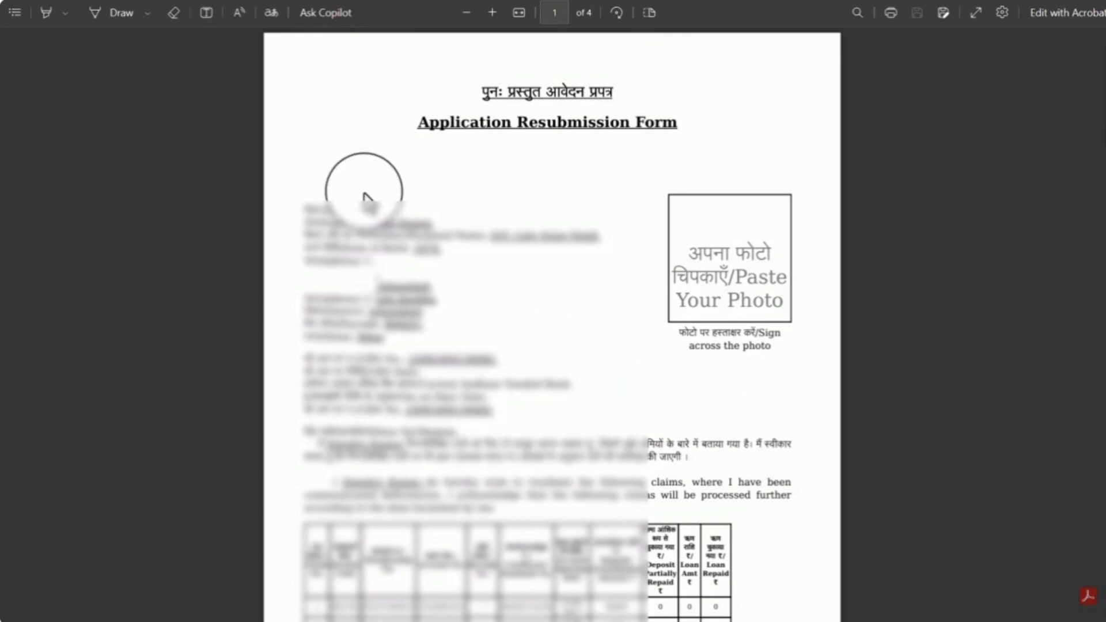
{"action": "scroll", "coordinate": [402, 247], "scroll_direction": "down", "scroll_amount": 6}
{"action": "scroll", "coordinate": [447, 345], "scroll_direction": "up", "scroll_amount": 6}
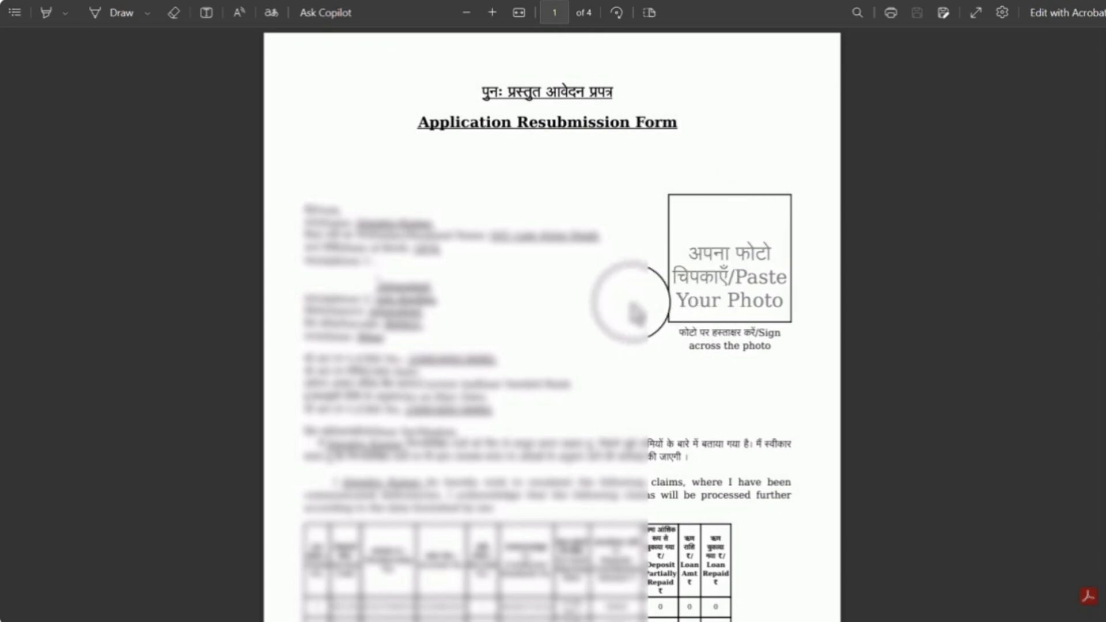
{"action": "scroll", "coordinate": [788, 346], "scroll_direction": "down", "scroll_amount": 15}
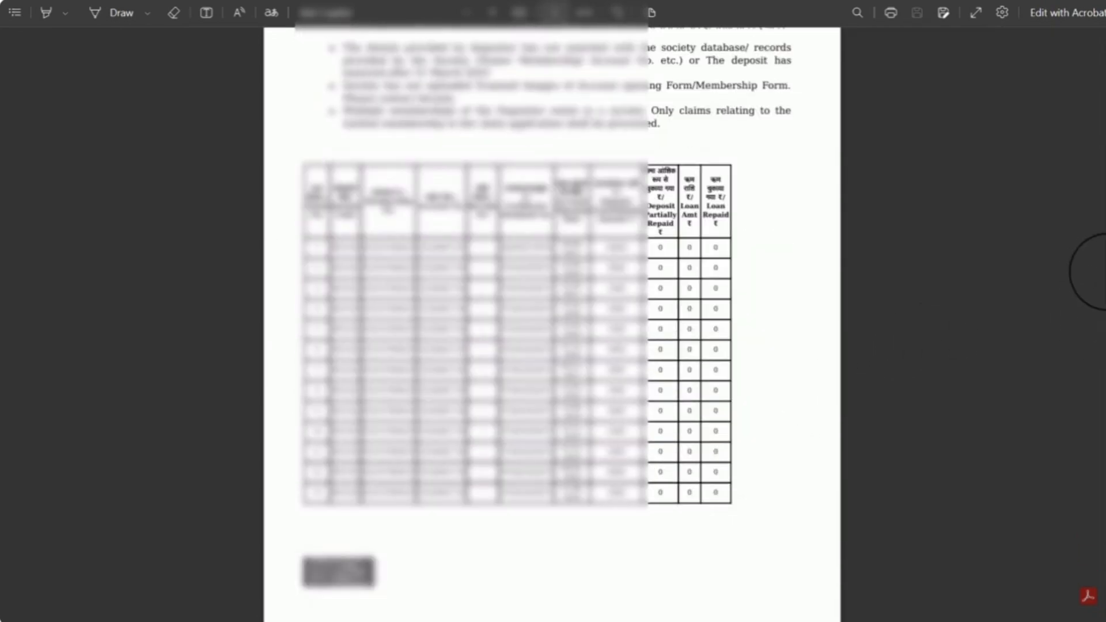
{"action": "scroll", "coordinate": [1104, 311], "scroll_direction": "down", "scroll_amount": 10}
{"action": "scroll", "coordinate": [1104, 414], "scroll_direction": "down", "scroll_amount": 10}
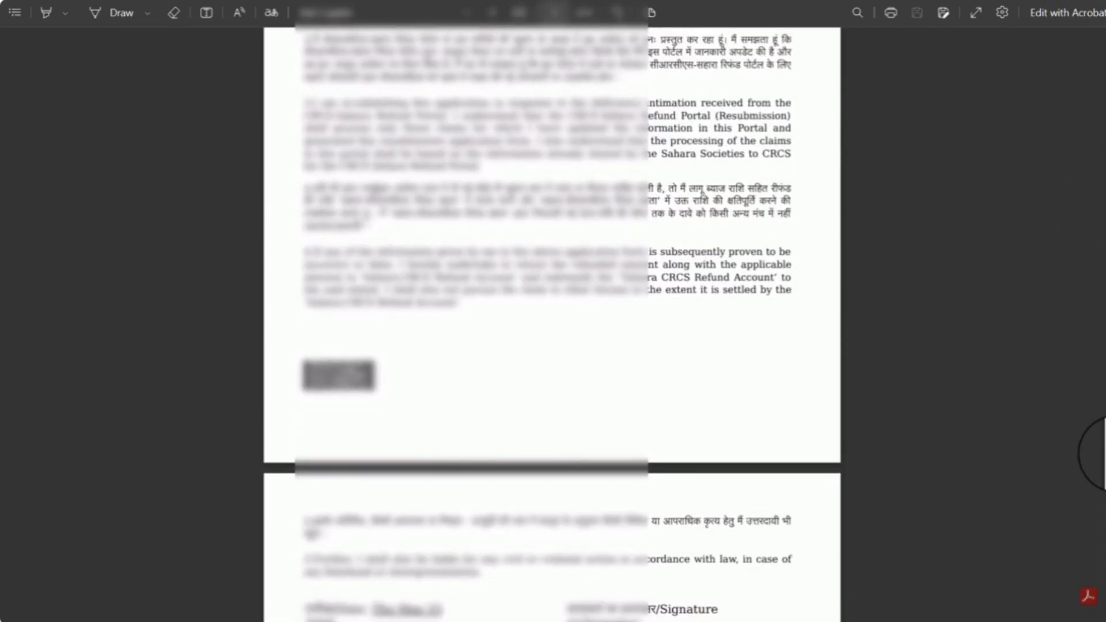